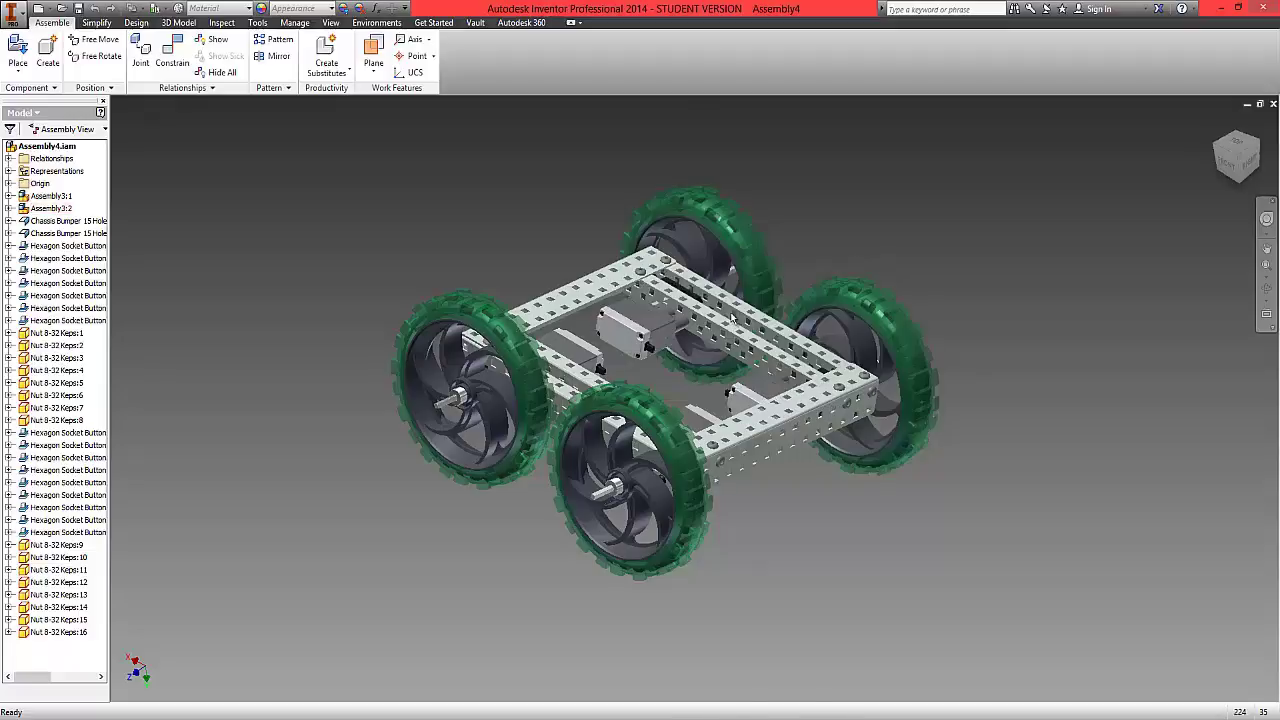
Step: Open the part Bar 20 hole from the Structure folder
{"action": "left_click", "coordinate": [13, 14]}
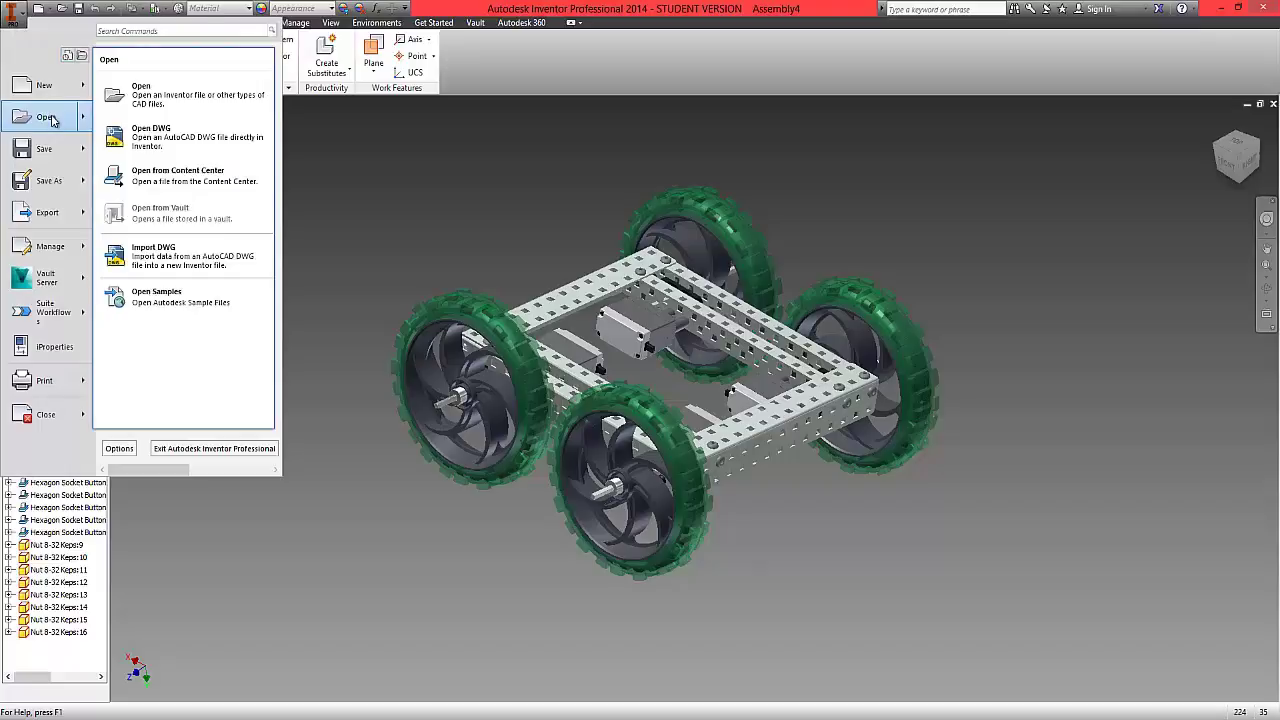
{"action": "left_click", "coordinate": [52, 121]}
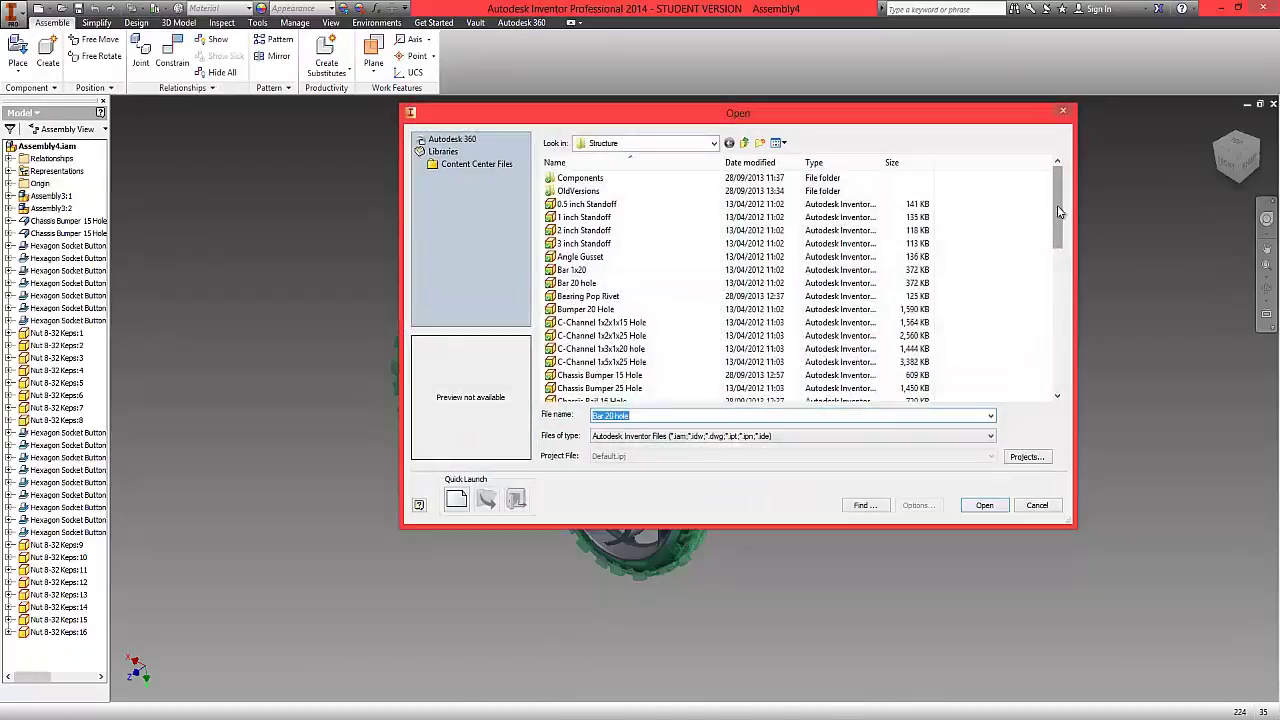
{"action": "scroll", "coordinate": [1056, 212], "scroll_direction": "down", "scroll_amount": 1}
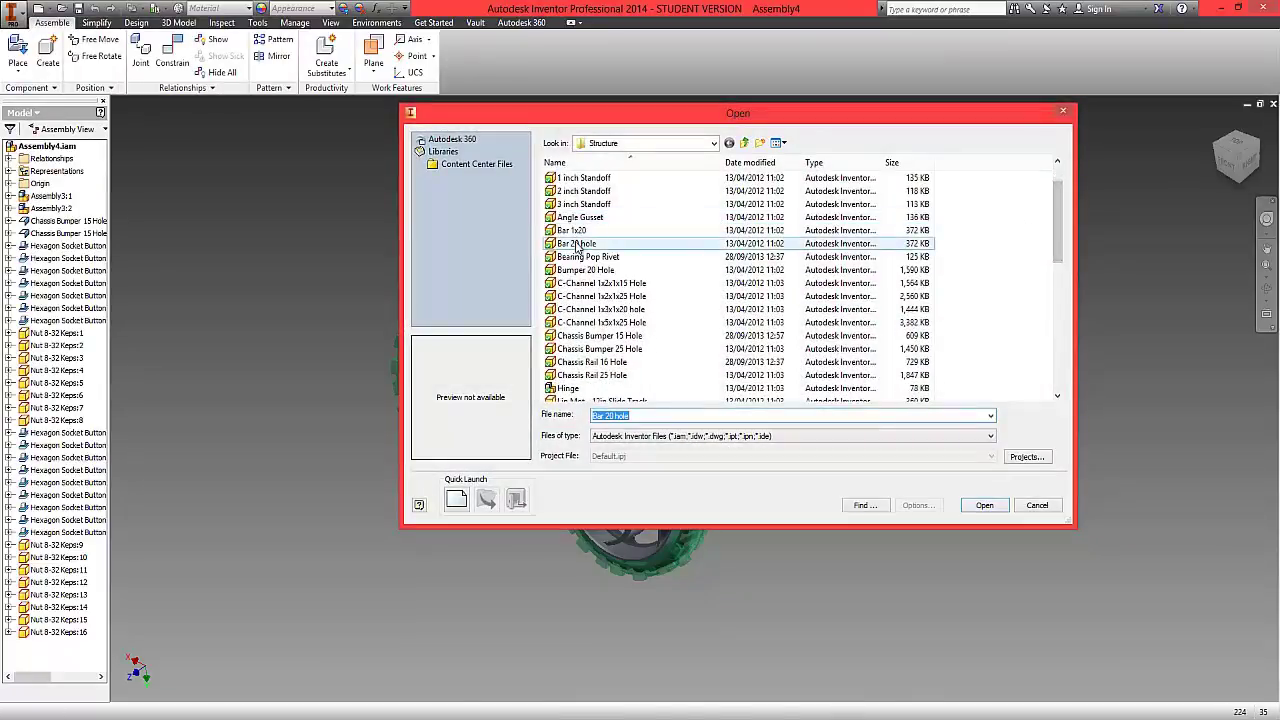
{"action": "left_click", "coordinate": [577, 244]}
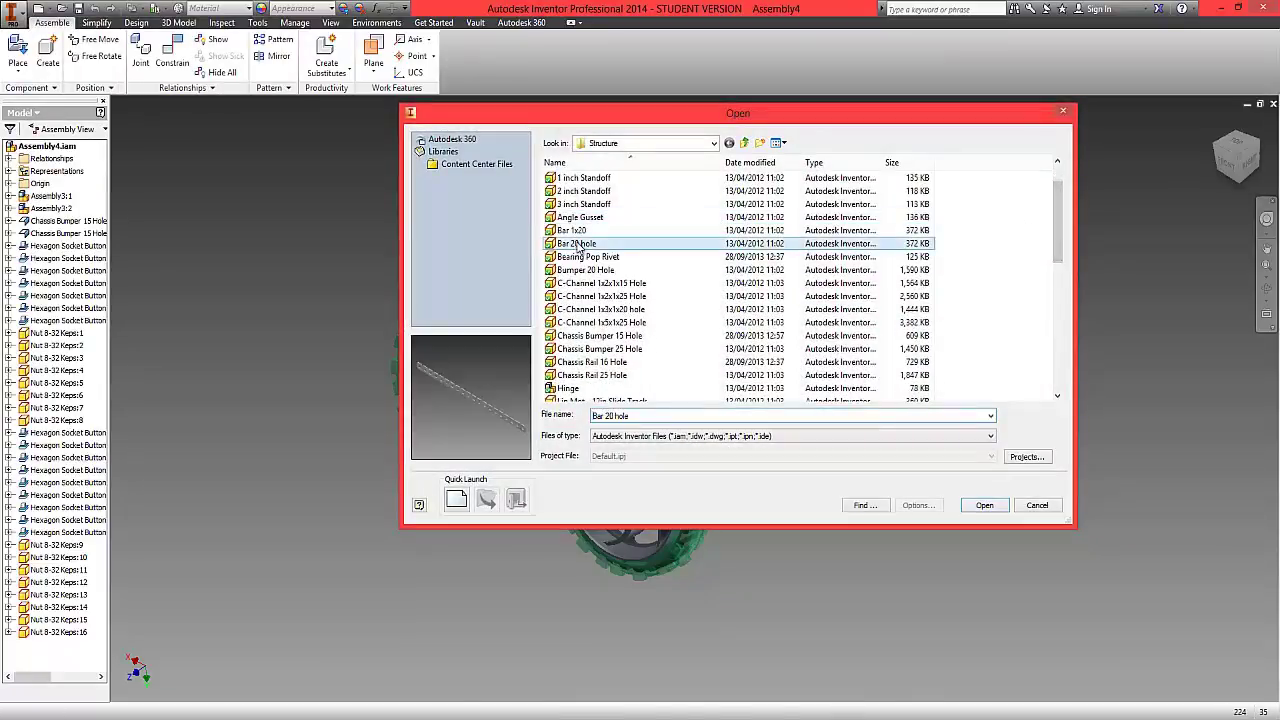
{"action": "left_click", "coordinate": [986, 506]}
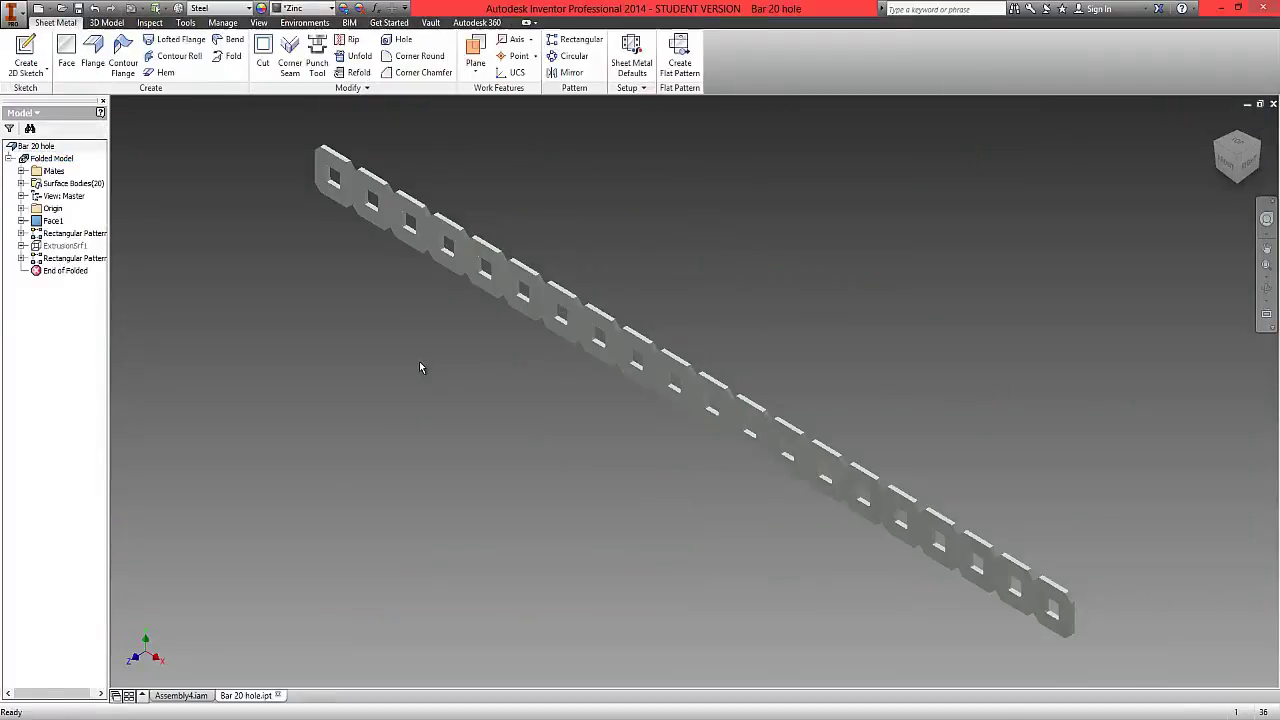
Step: Save the part under the name Bar 25 hole in the Tumbler Unit 1.1 folder
{"action": "left_click", "coordinate": [20, 26]}
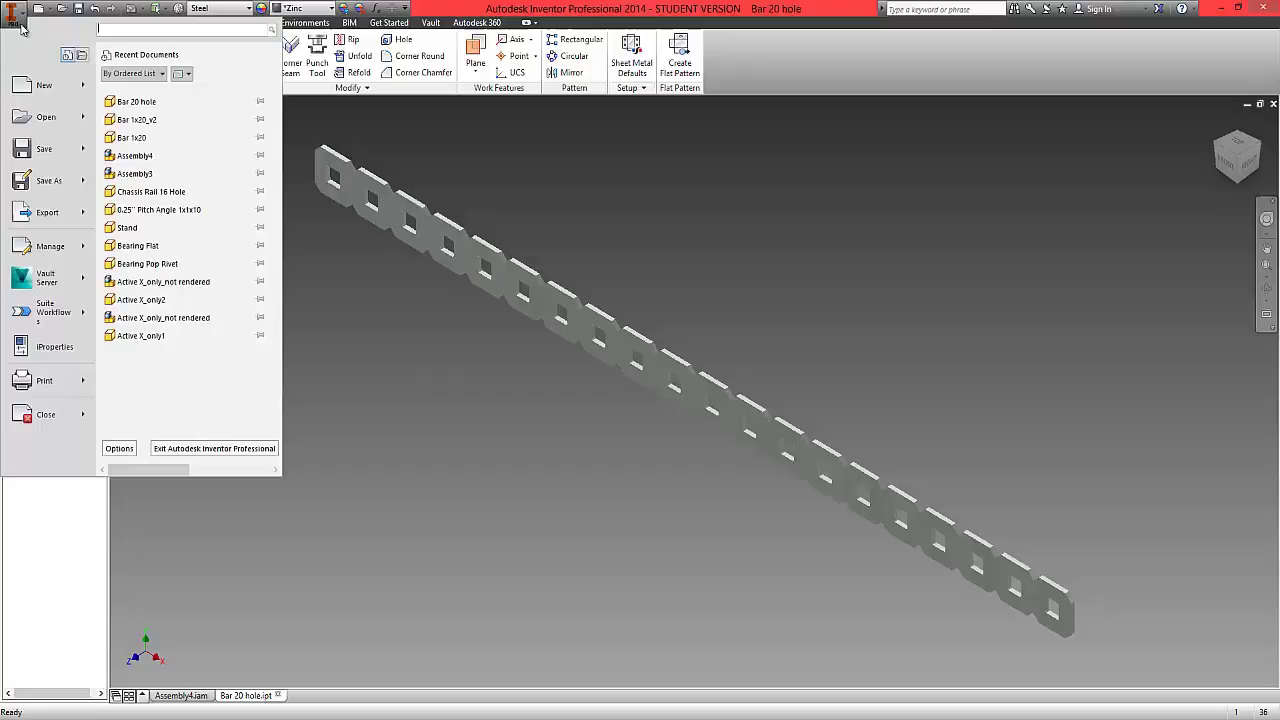
{"action": "left_click", "coordinate": [40, 180]}
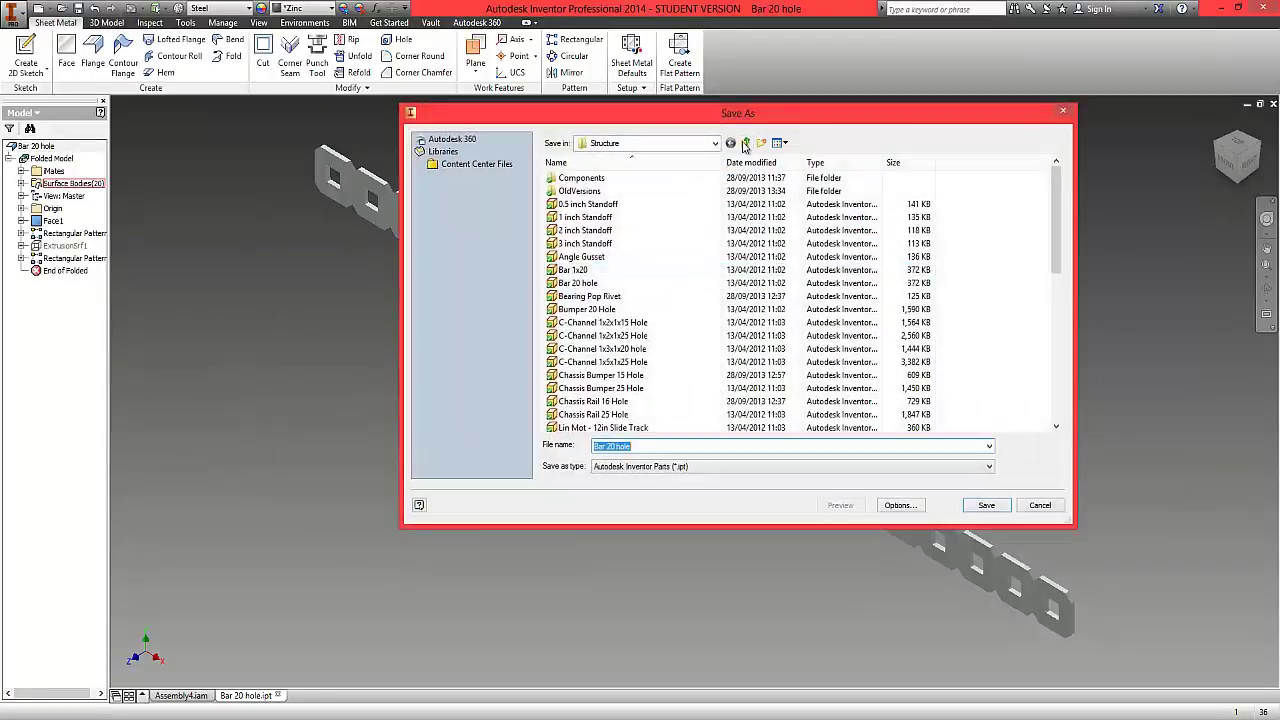
{"action": "left_click", "coordinate": [745, 143]}
{"action": "left_click", "coordinate": [745, 143]}
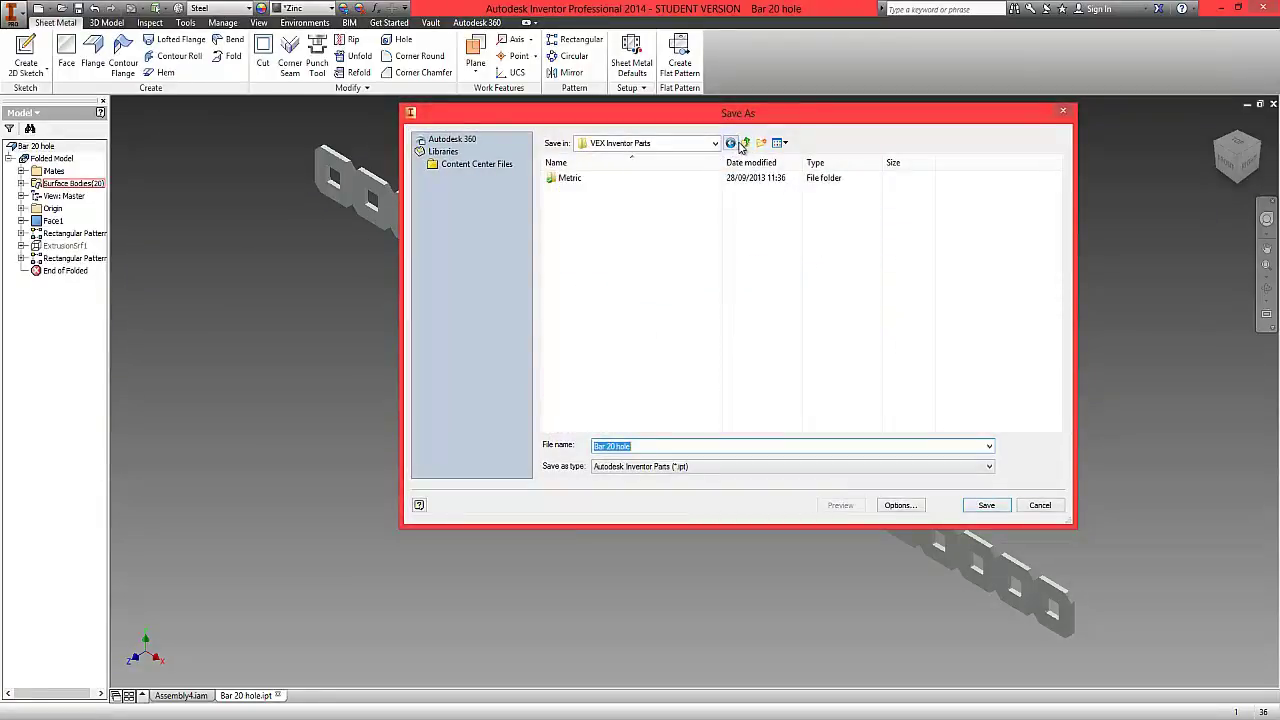
{"action": "left_click", "coordinate": [745, 143]}
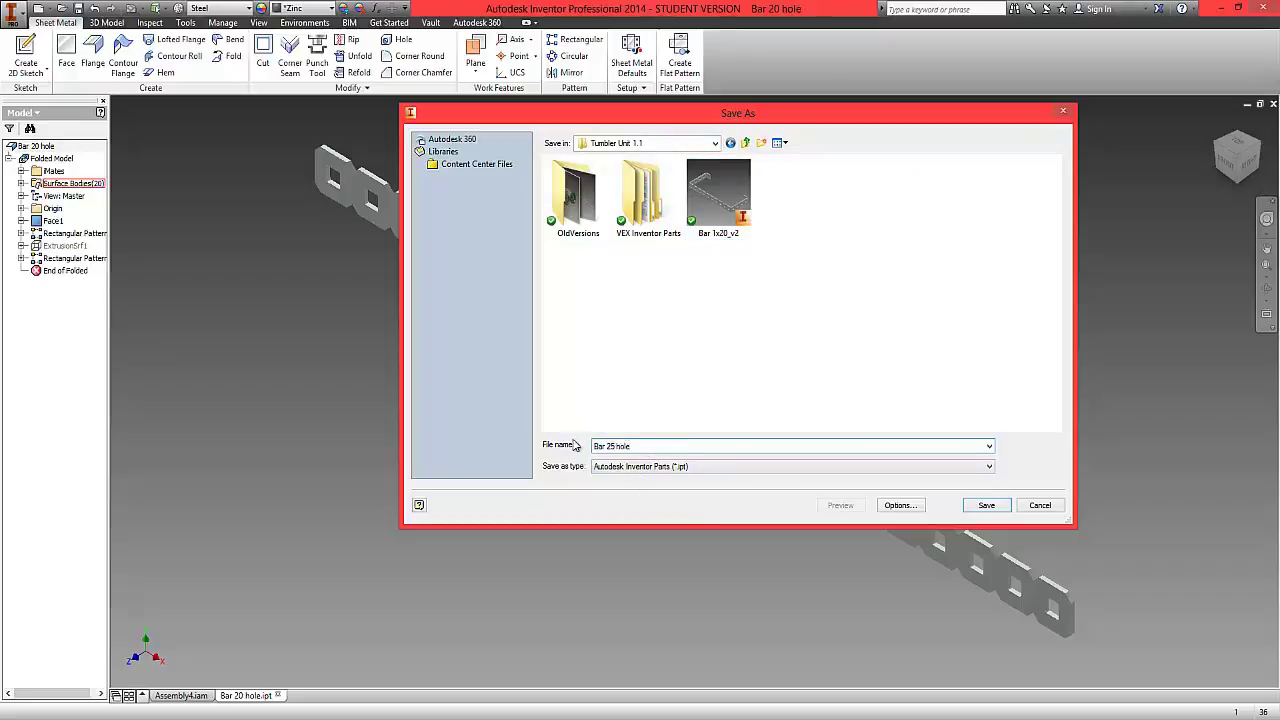
{"action": "left_click", "coordinate": [986, 504]}
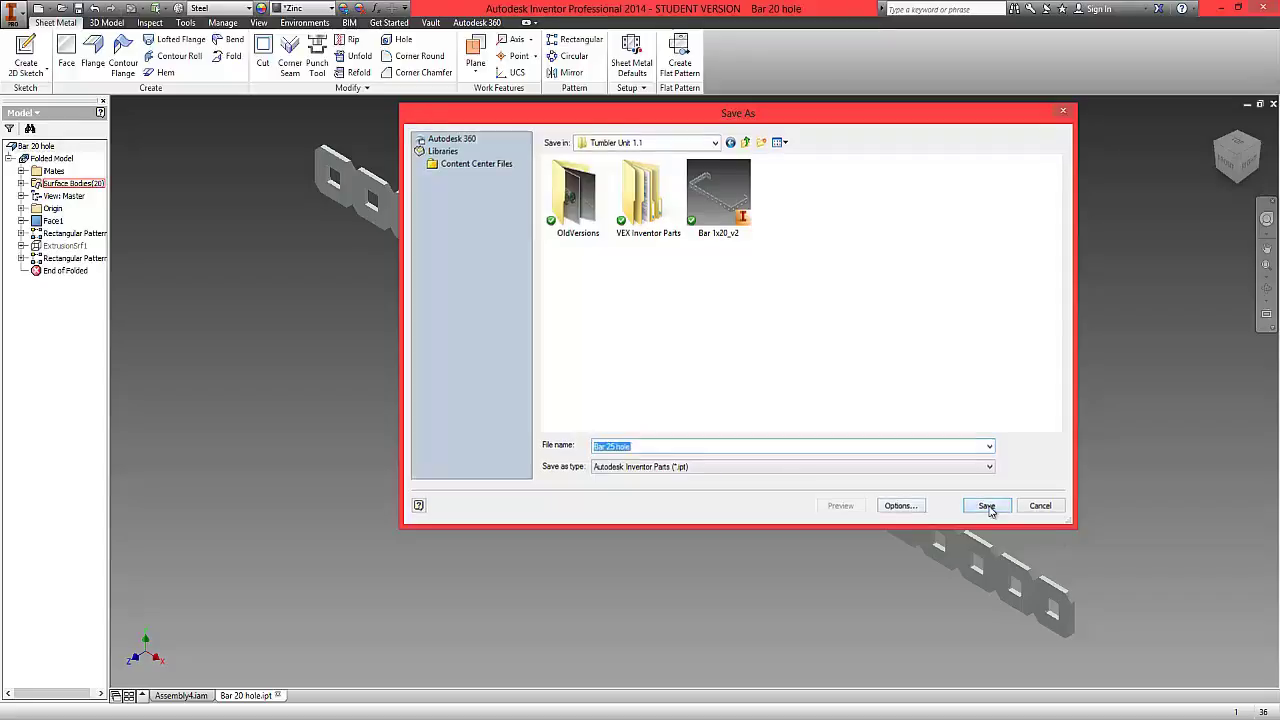
Step: Edit the first rectangular pattern, which repeats the bar segments, and set its Direction 1 count to 25
{"action": "right_click", "coordinate": [64, 236]}
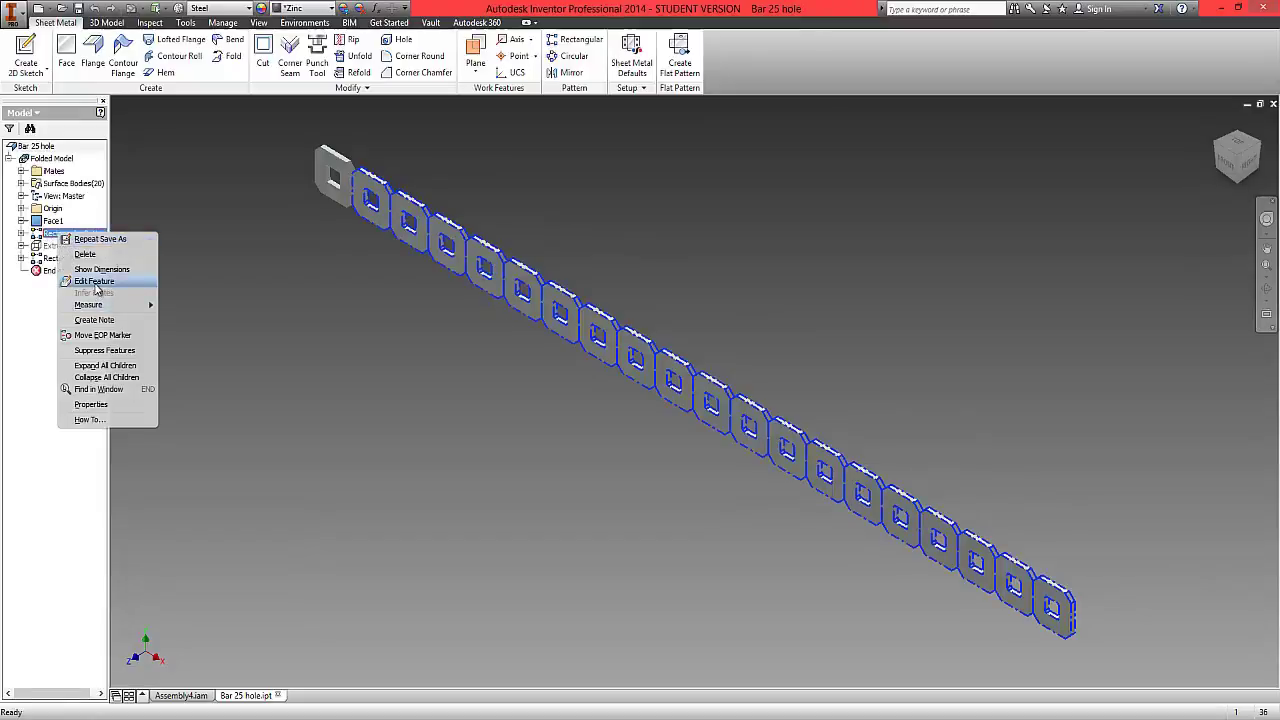
{"action": "left_click", "coordinate": [94, 281]}
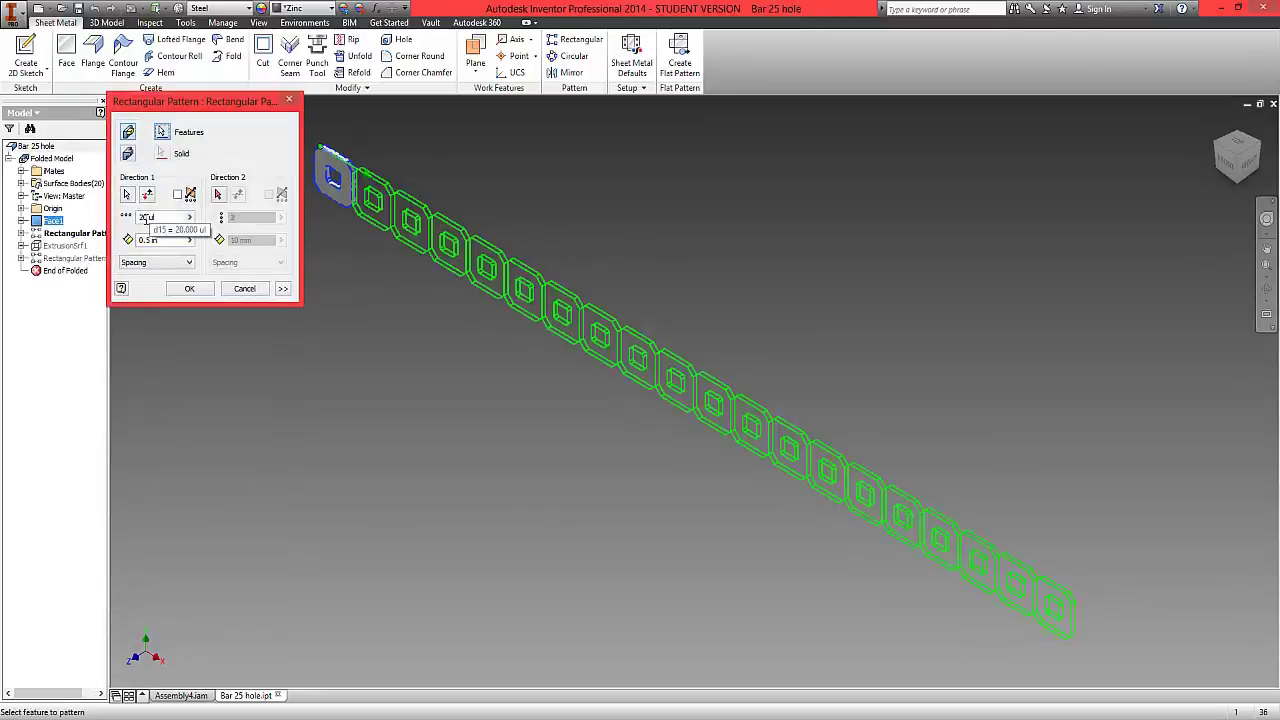
{"action": "double_click", "coordinate": [146, 217]}
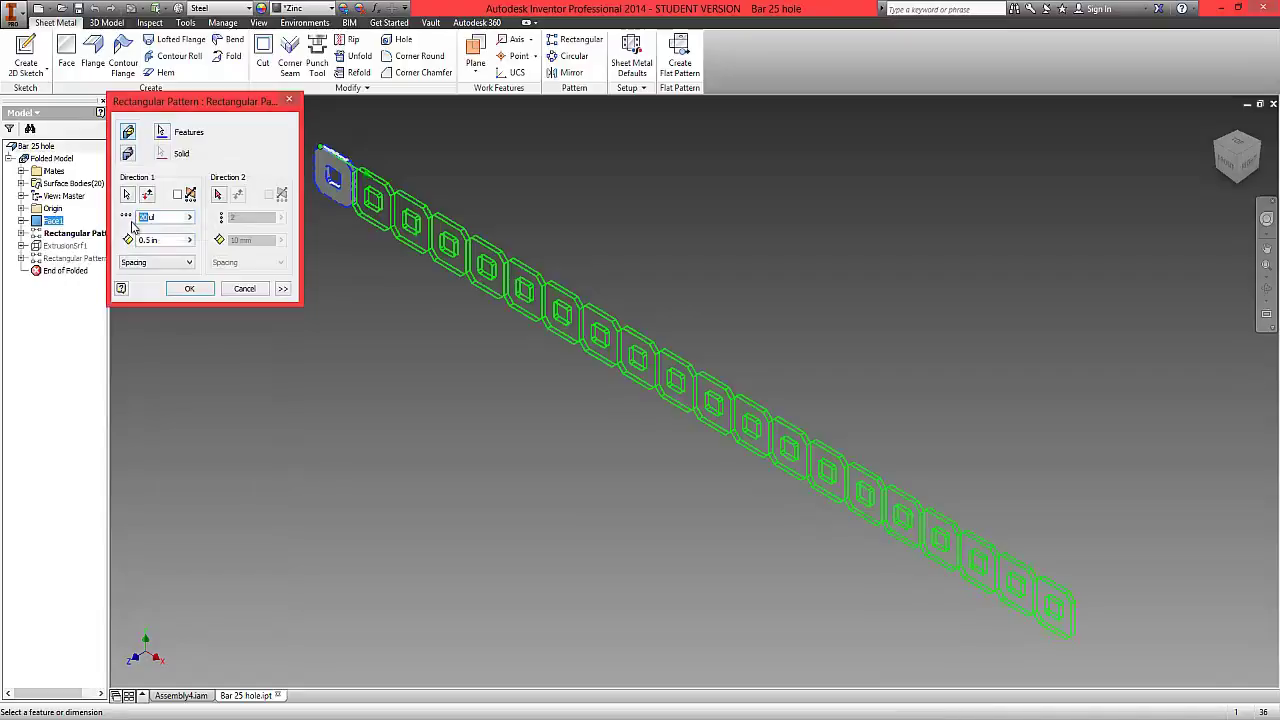
{"action": "type", "text": "25"}
{"action": "scroll", "coordinate": [922, 582], "scroll_direction": "down", "scroll_amount": 3}
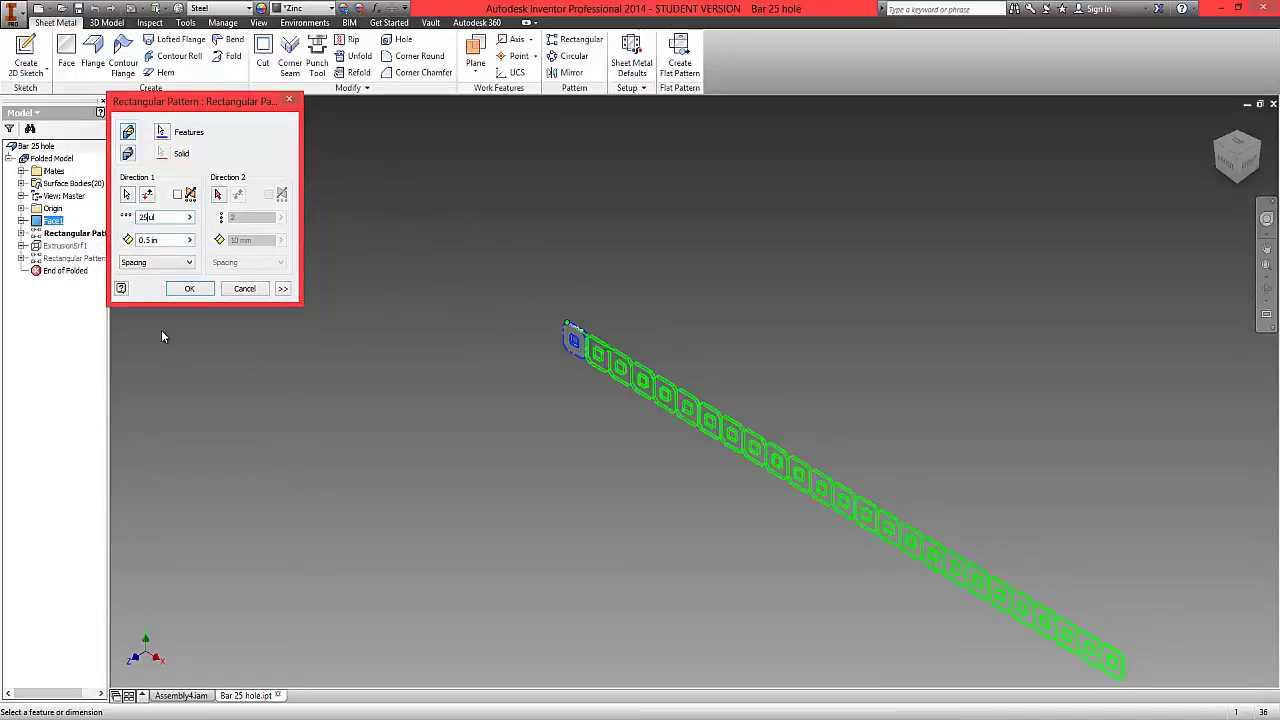
{"action": "left_click", "coordinate": [199, 291]}
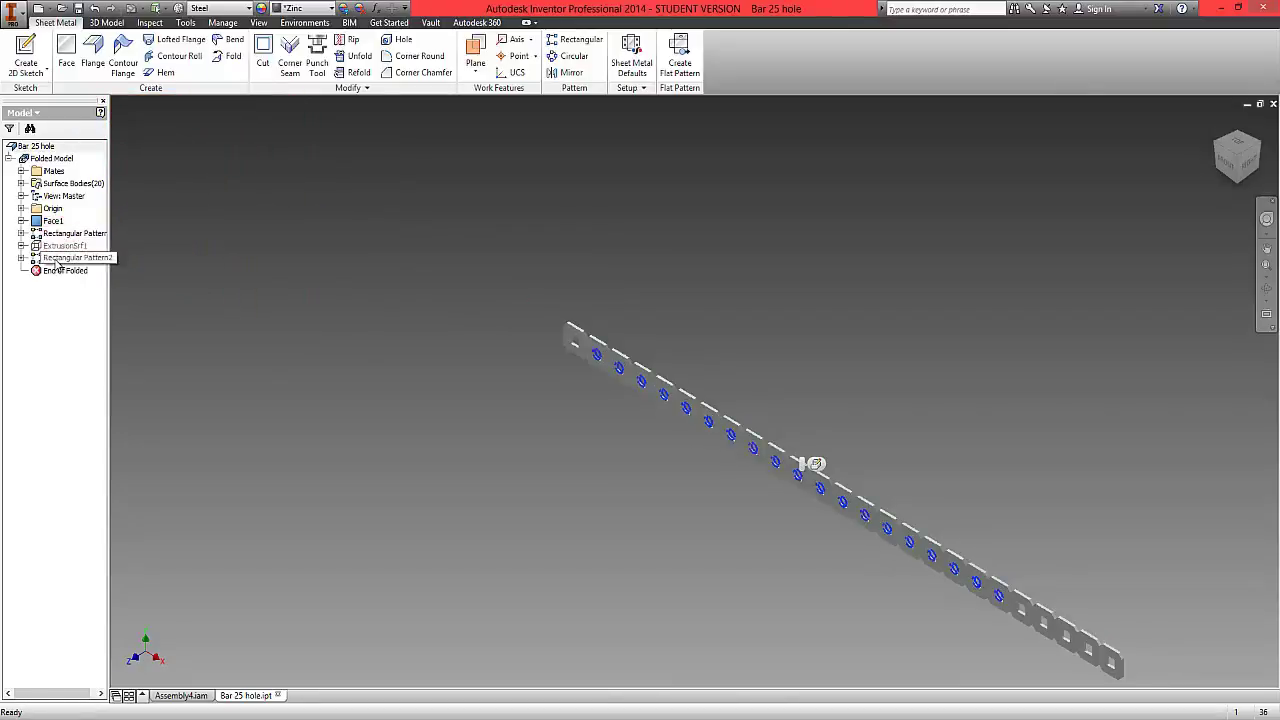
Step: Edit the second rectangular pattern, which repeats the hole surfaces, and set its Direction 1 count to 25
{"action": "right_click", "coordinate": [58, 262]}
{"action": "left_click", "coordinate": [90, 306]}
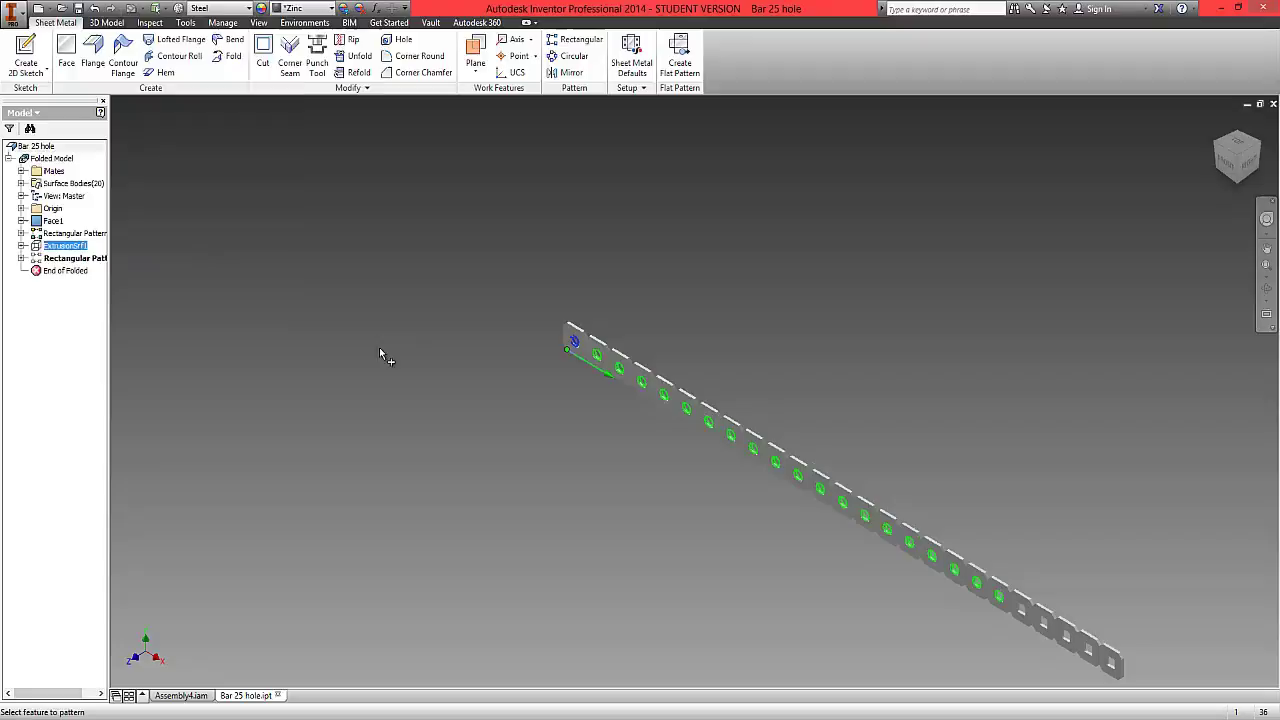
{"action": "left_click_drag", "start_coordinate": [147, 216], "coordinate": [131, 221]}
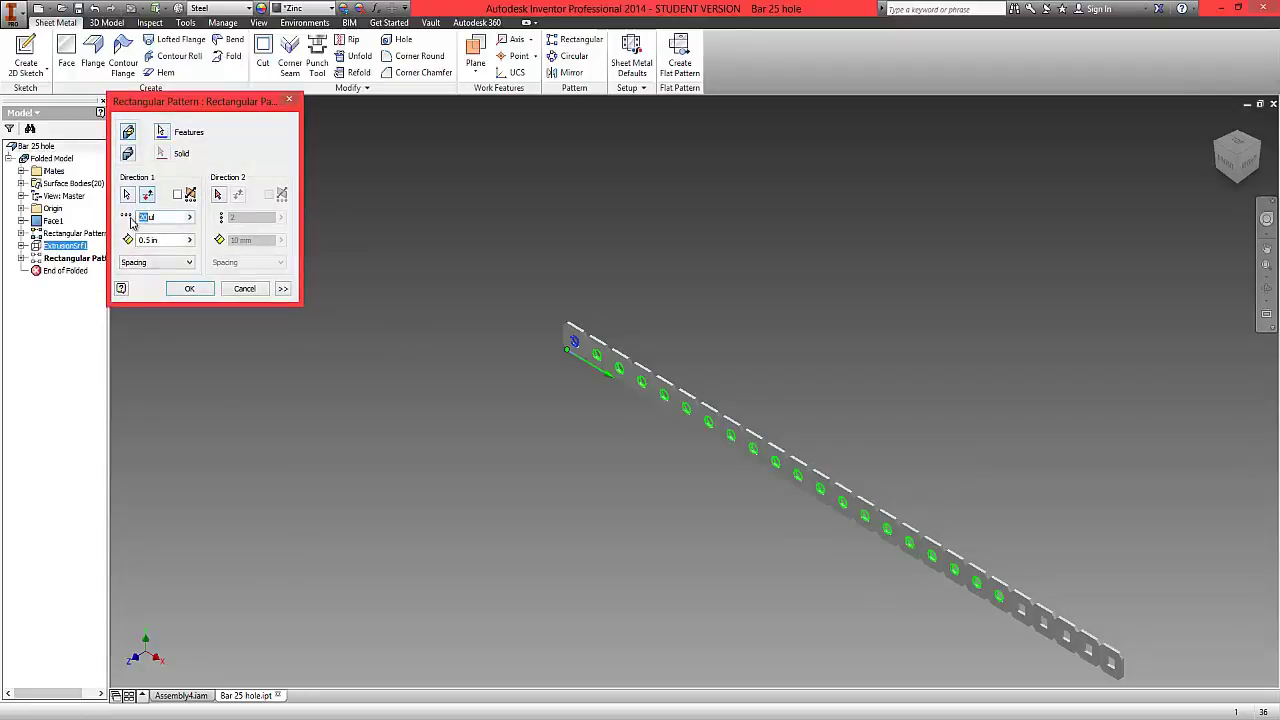
{"action": "left_click", "coordinate": [189, 289]}
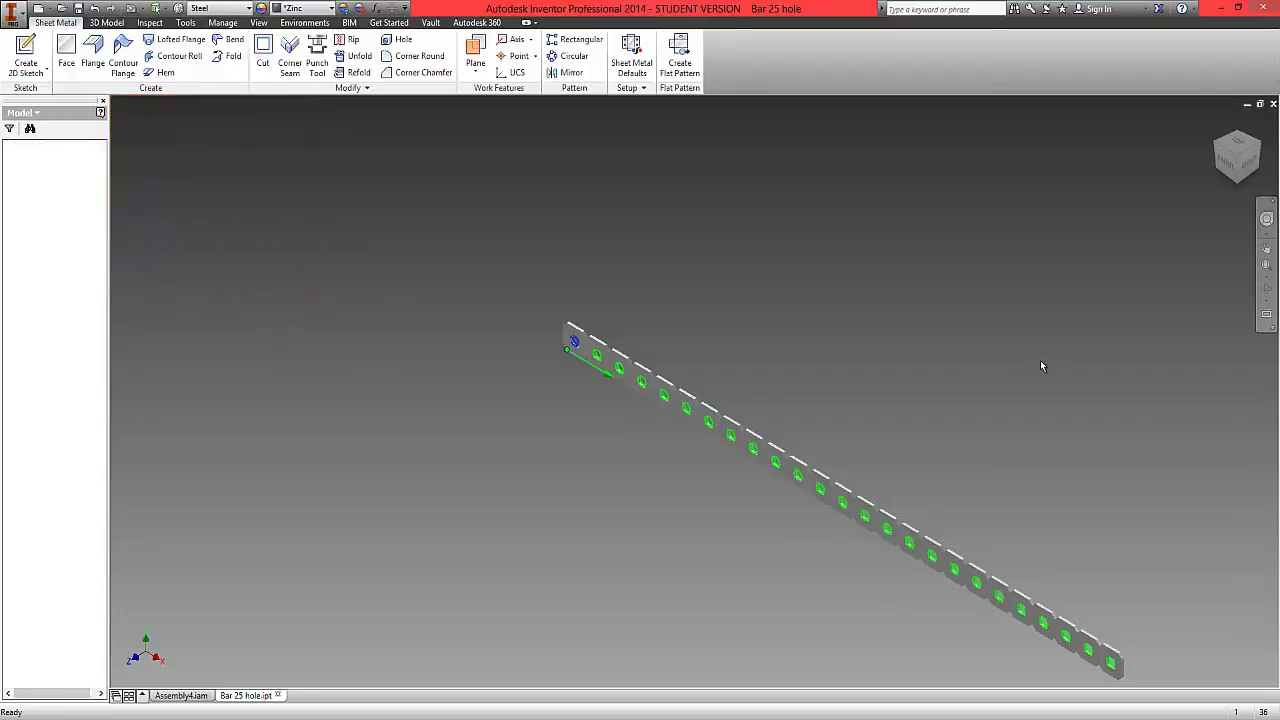
Step: Sketch a vertical bend line on the bar's front face, from notch to notch between the fifth and sixth holes
{"action": "middle_click_drag", "start_coordinate": [962, 489], "coordinate": [598, 318], "text": "shift"}
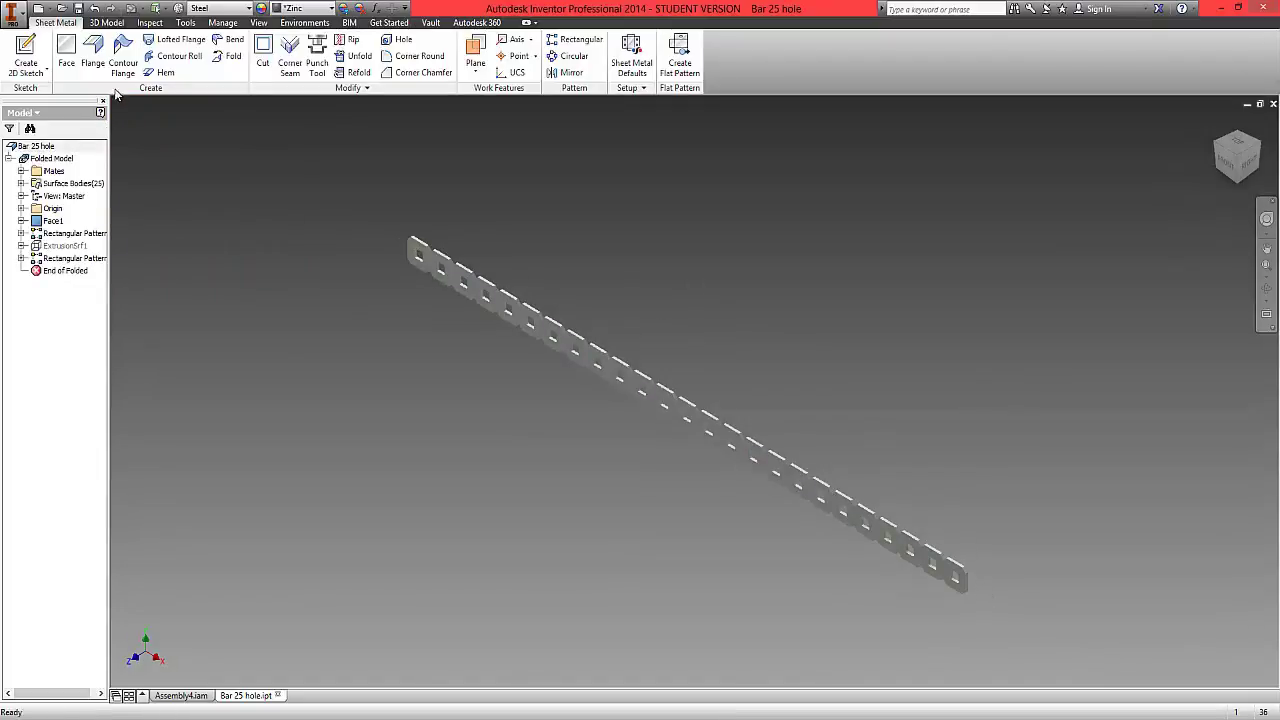
{"action": "left_click", "coordinate": [44, 70]}
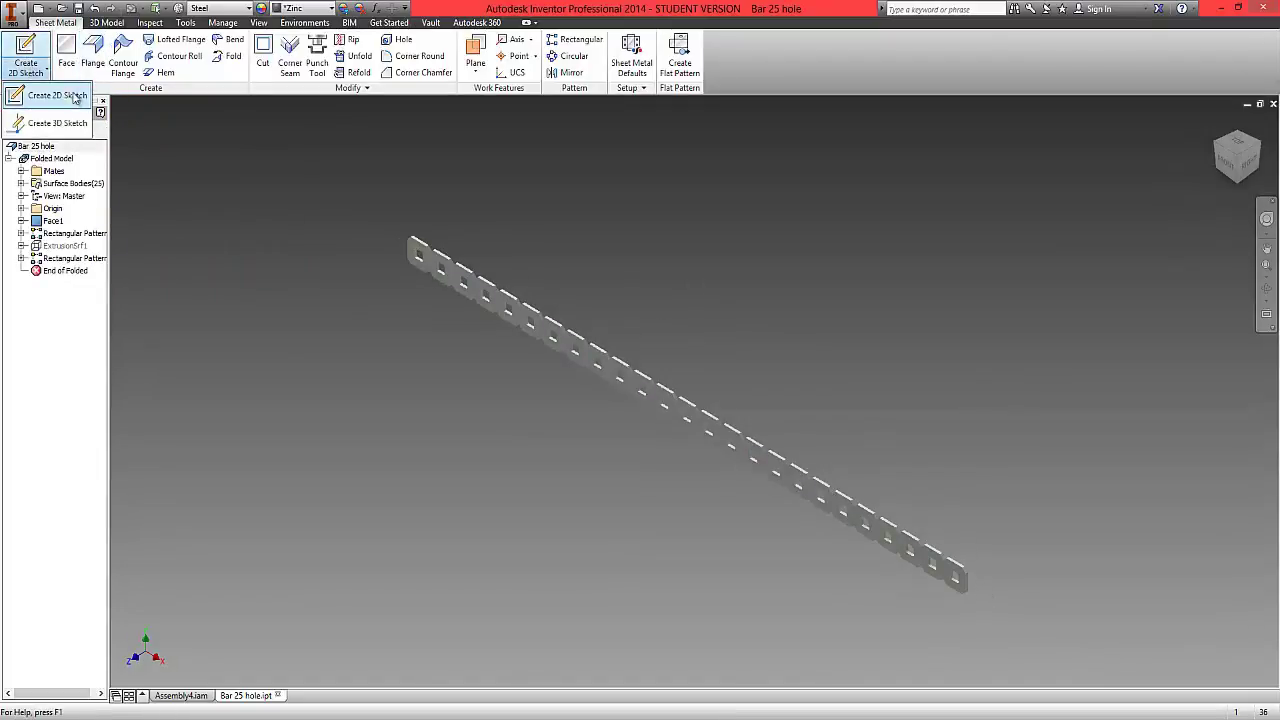
{"action": "left_click", "coordinate": [73, 96]}
{"action": "left_click", "coordinate": [540, 325]}
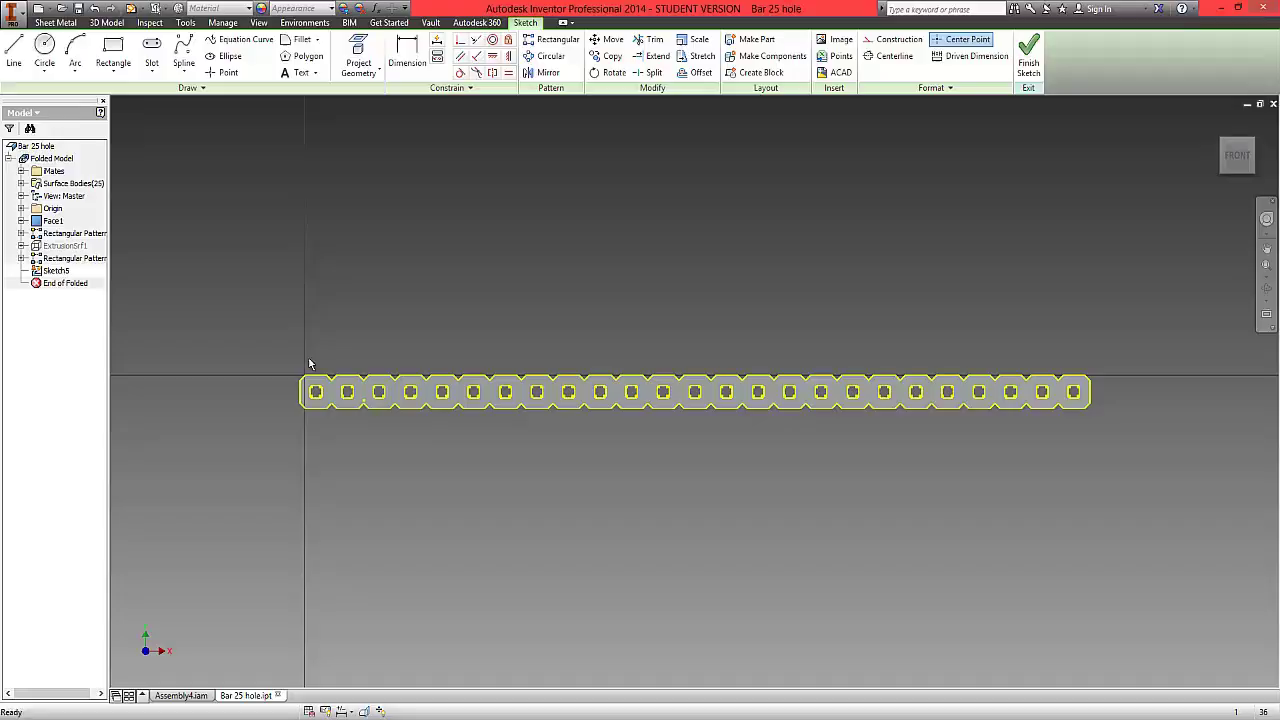
{"action": "left_click", "coordinate": [17, 52]}
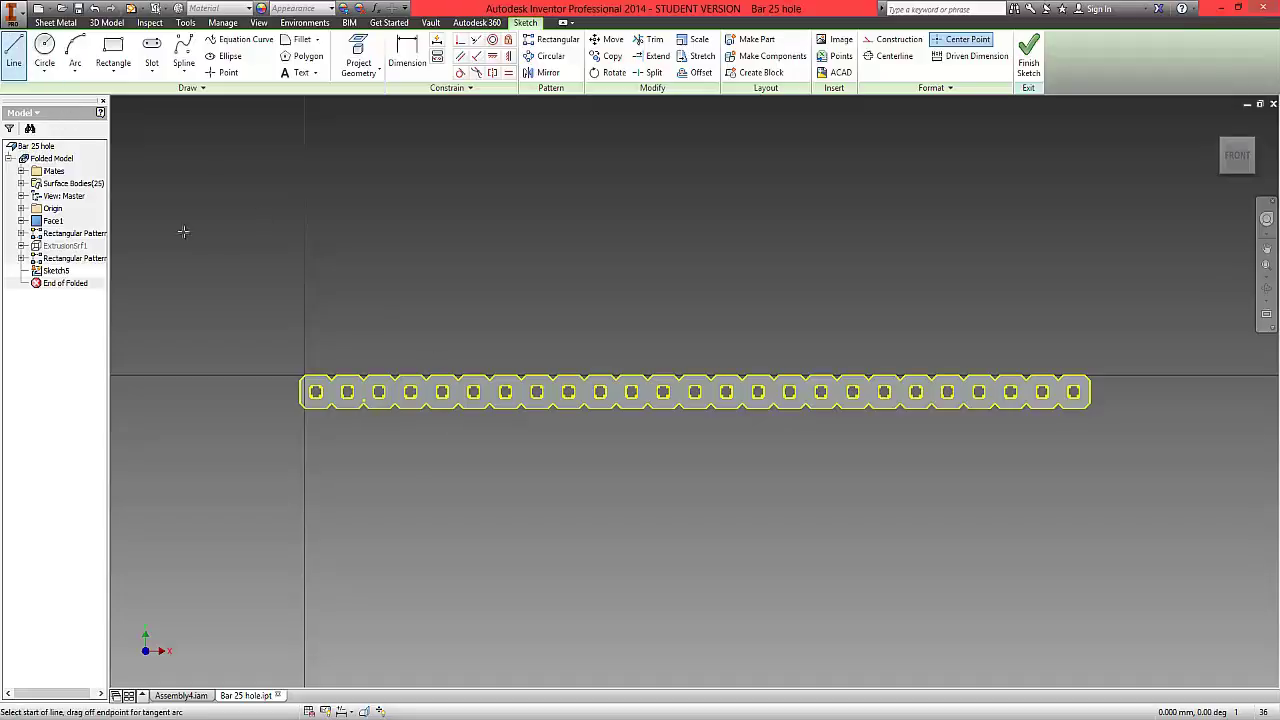
{"action": "scroll", "coordinate": [439, 429], "scroll_direction": "up", "scroll_amount": 4}
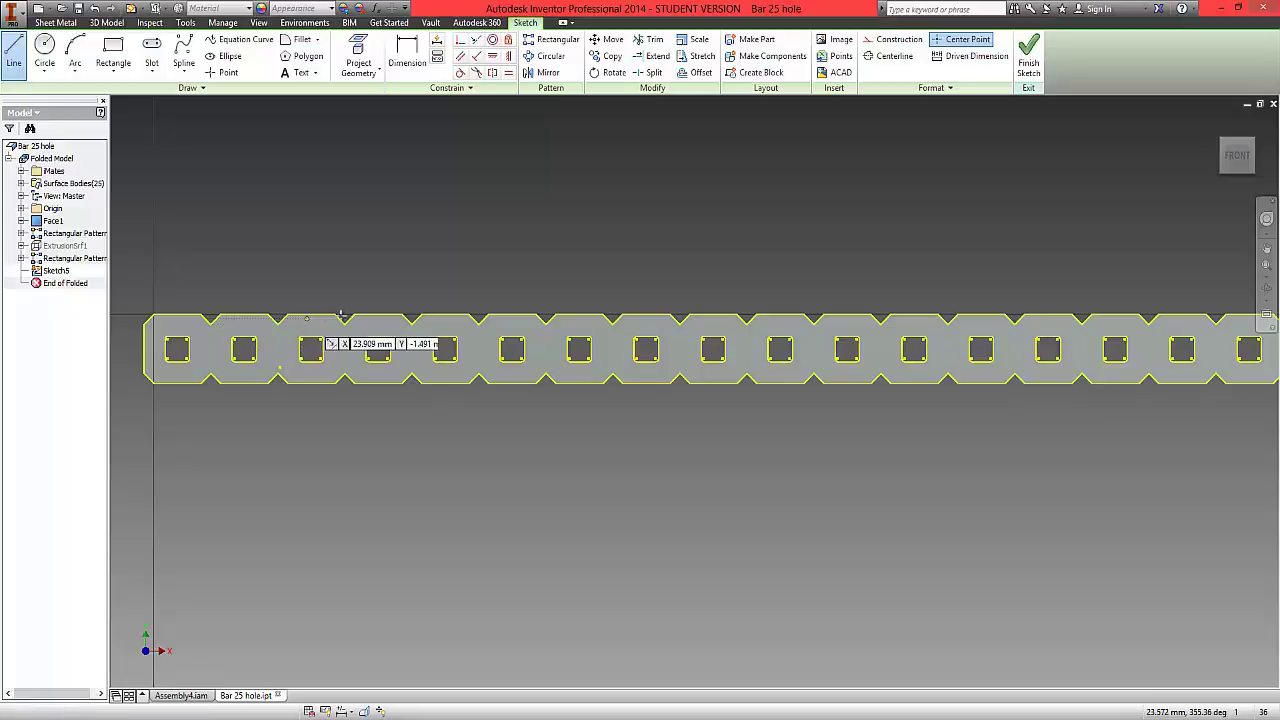
{"action": "left_click", "coordinate": [480, 323]}
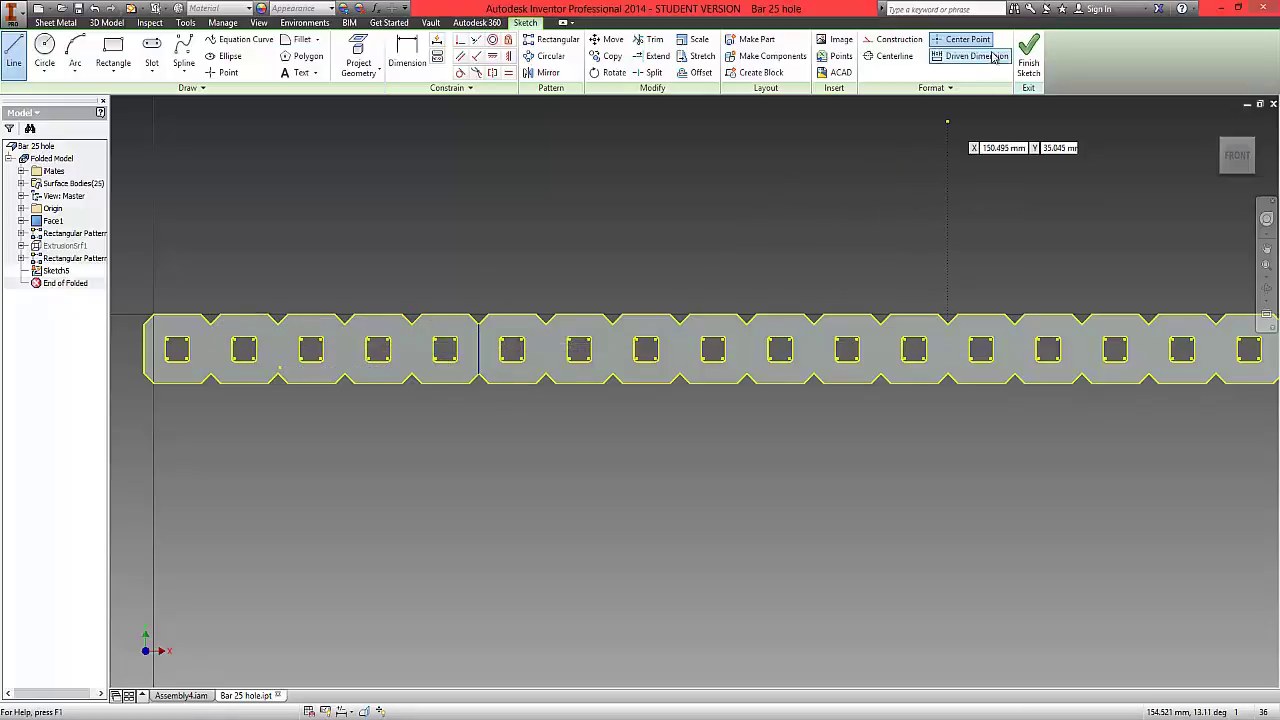
{"action": "left_click", "coordinate": [1029, 58]}
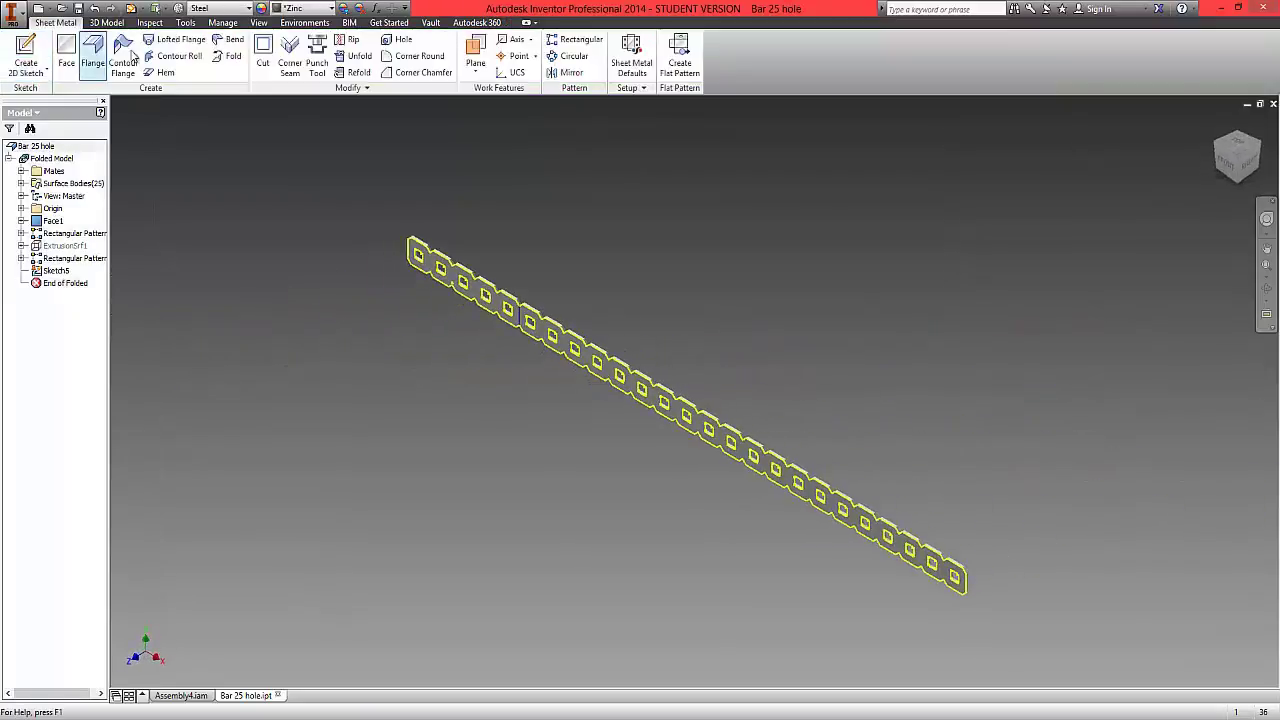
Step: Fold the bar 90° along the sketched bend line, keeping the default bend radius
{"action": "left_click", "coordinate": [231, 58]}
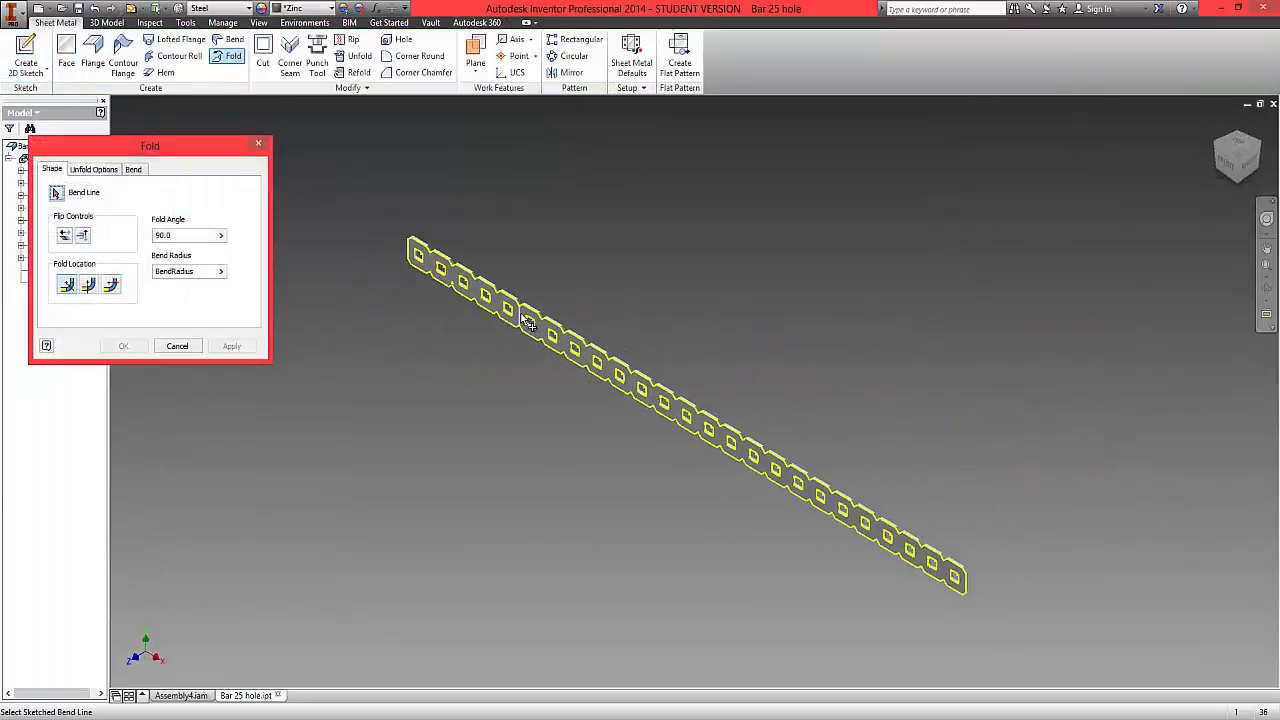
{"action": "left_click", "coordinate": [525, 321]}
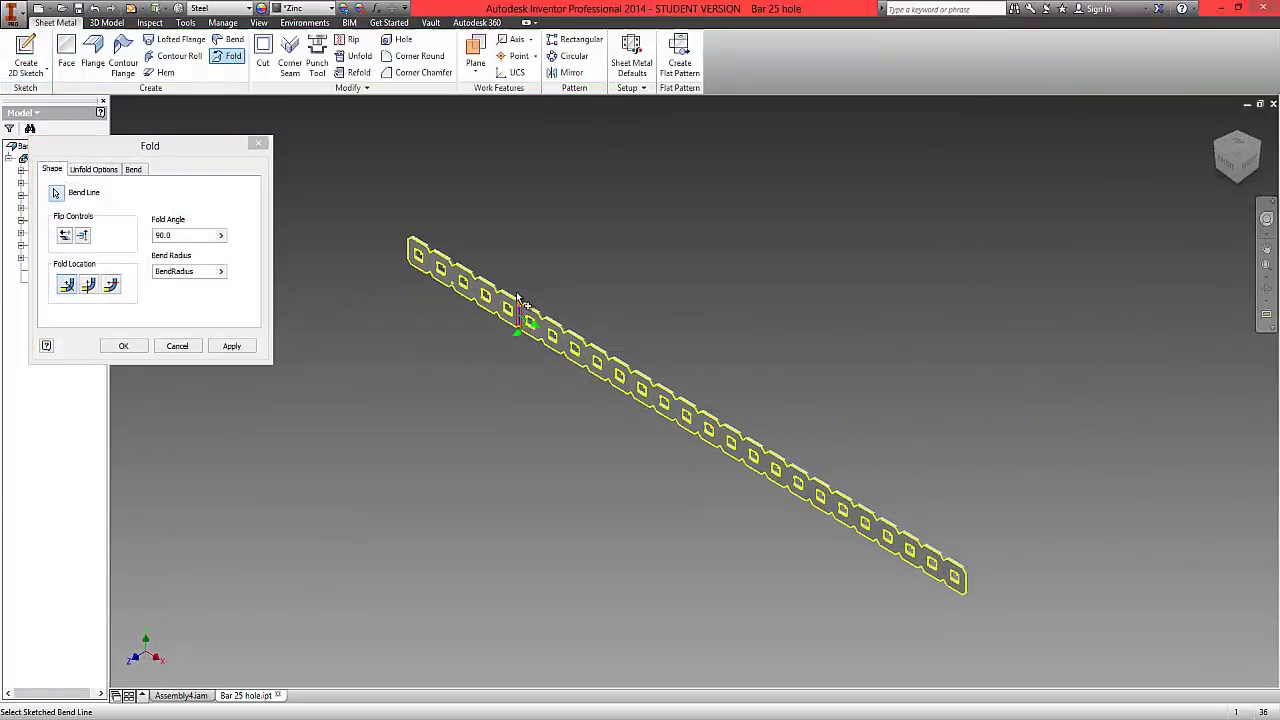
{"action": "left_click", "coordinate": [137, 347]}
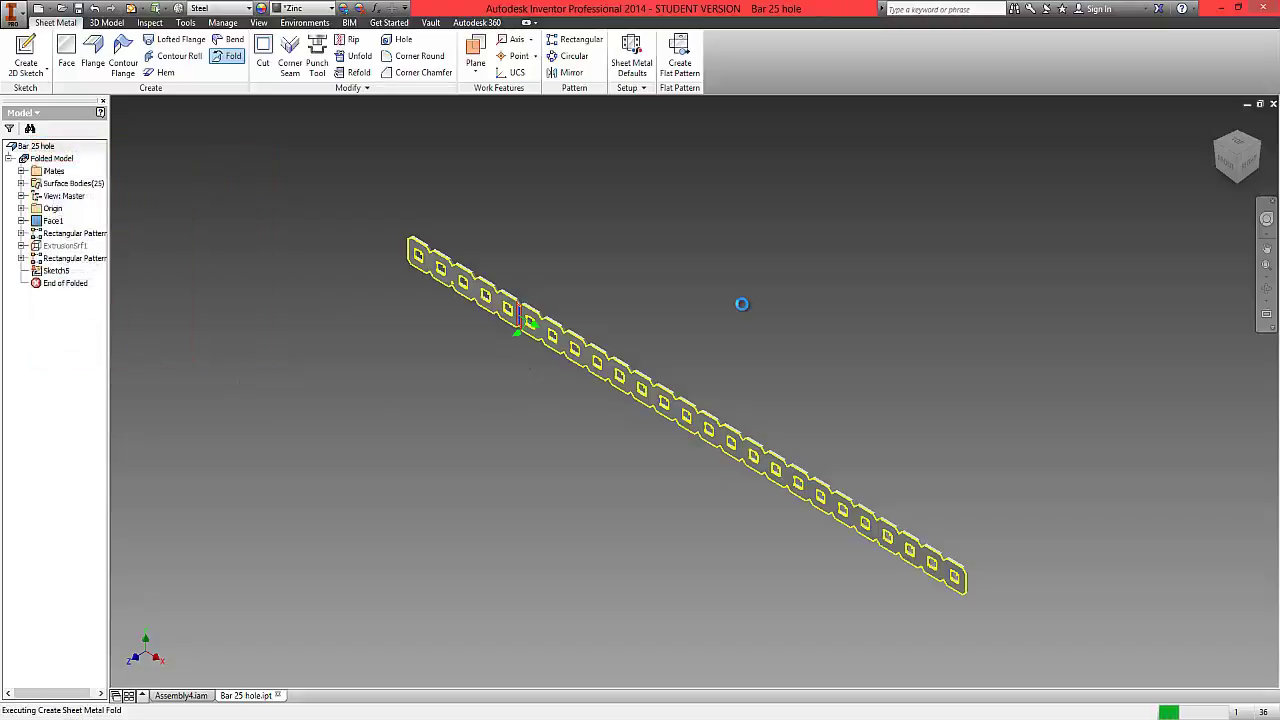
Step: Sketch a notch-to-notch bend line between the first two holes of the five-hole leg and fold the bar 90° along it
{"action": "left_click", "coordinate": [1238, 158]}
{"action": "left_click", "coordinate": [46, 73]}
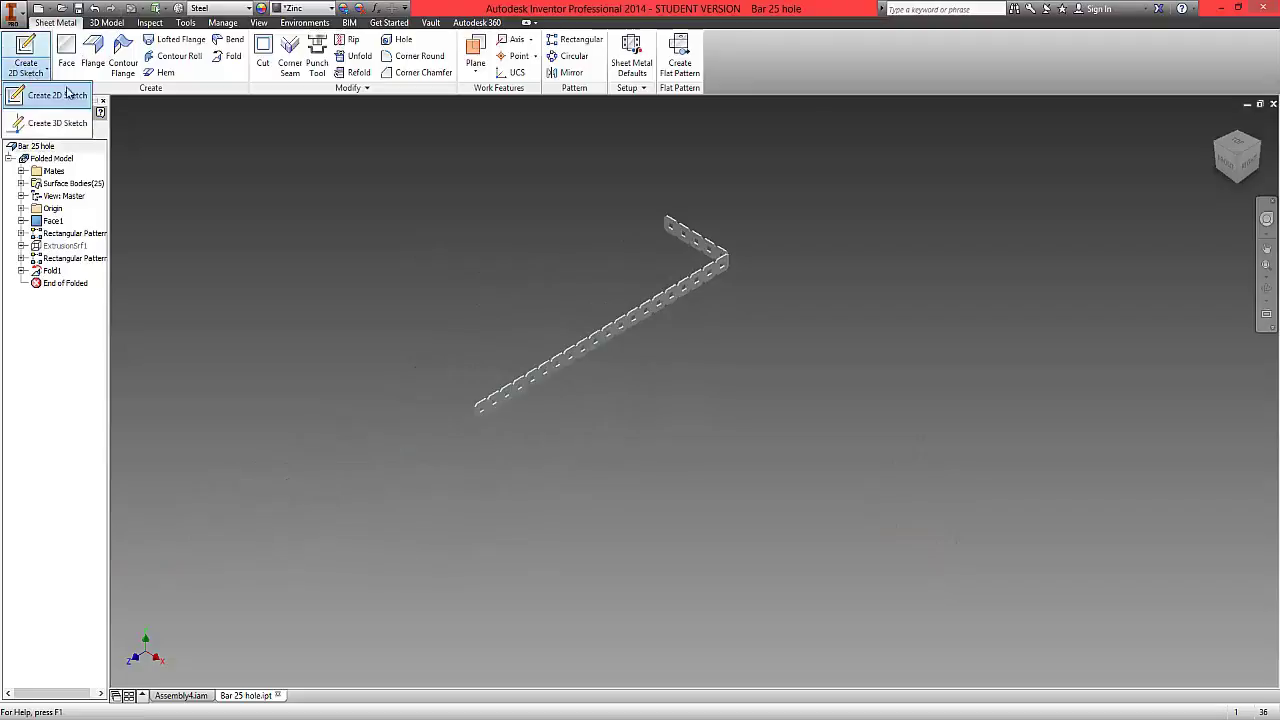
{"action": "left_click", "coordinate": [66, 94]}
{"action": "scroll", "coordinate": [675, 240], "scroll_direction": "down", "scroll_amount": 2}
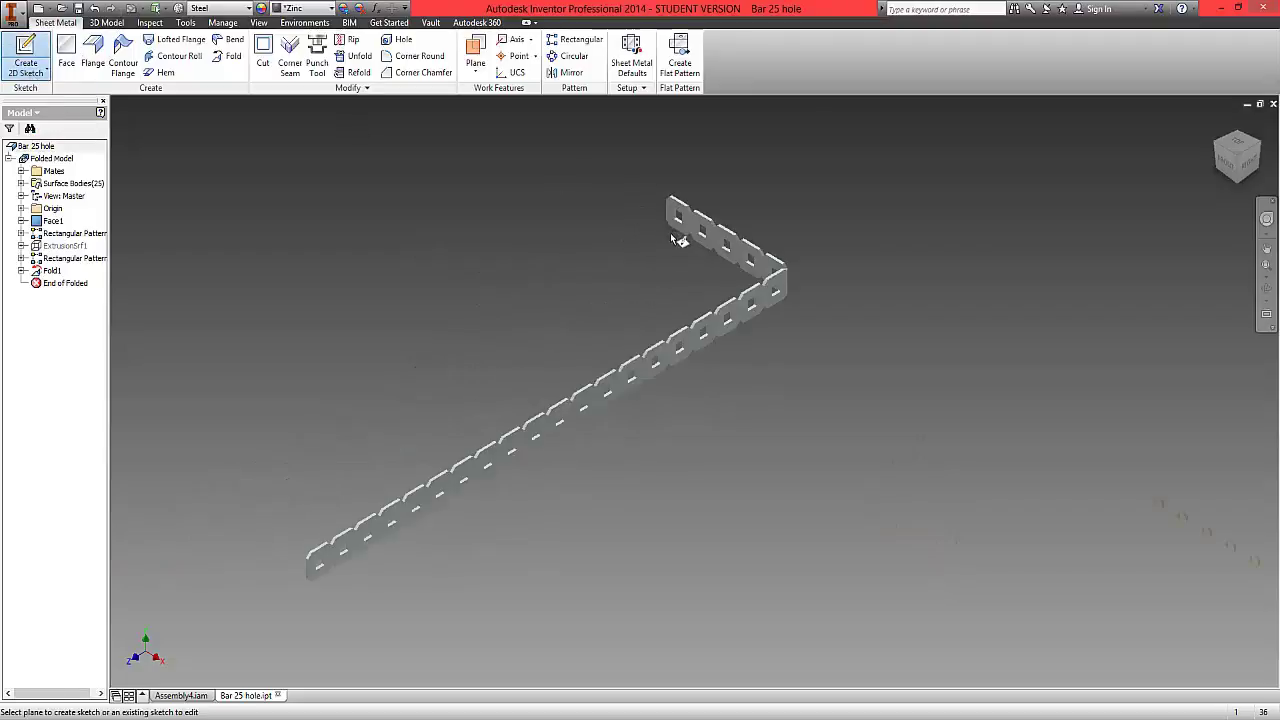
{"action": "scroll", "coordinate": [679, 240], "scroll_direction": "down", "scroll_amount": 2}
{"action": "left_click", "coordinate": [712, 219]}
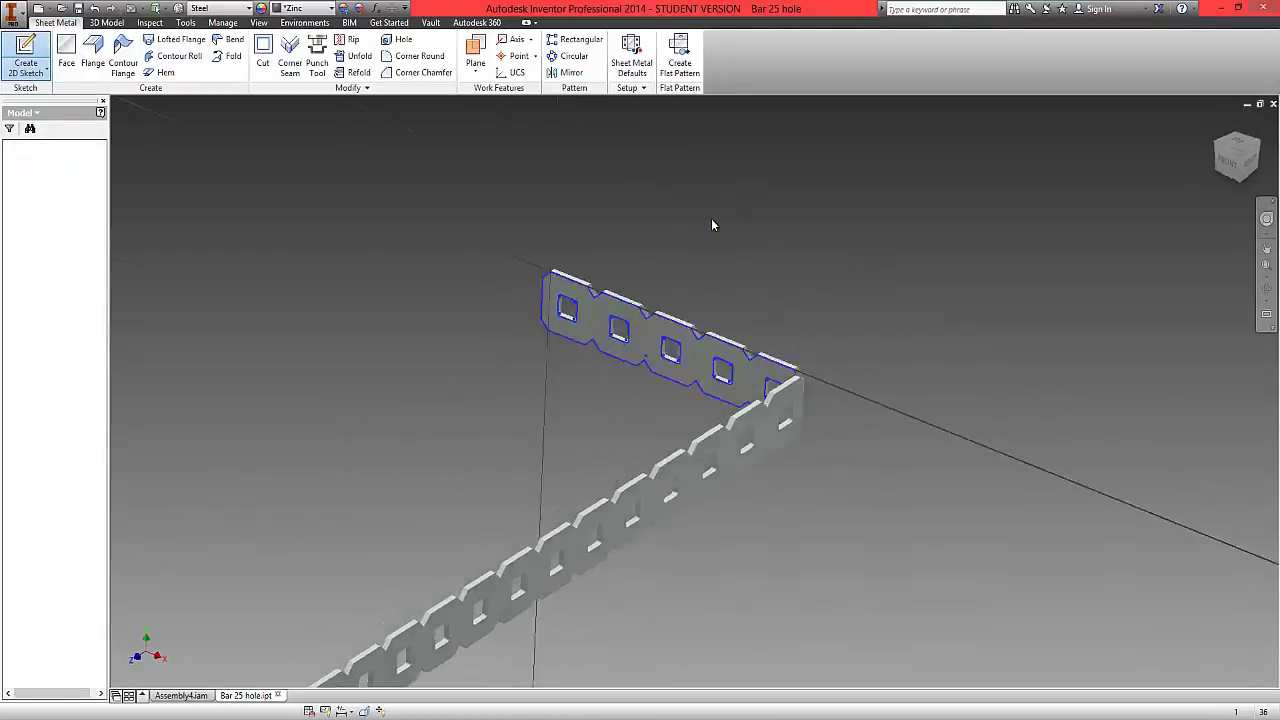
{"action": "left_click", "coordinate": [14, 50]}
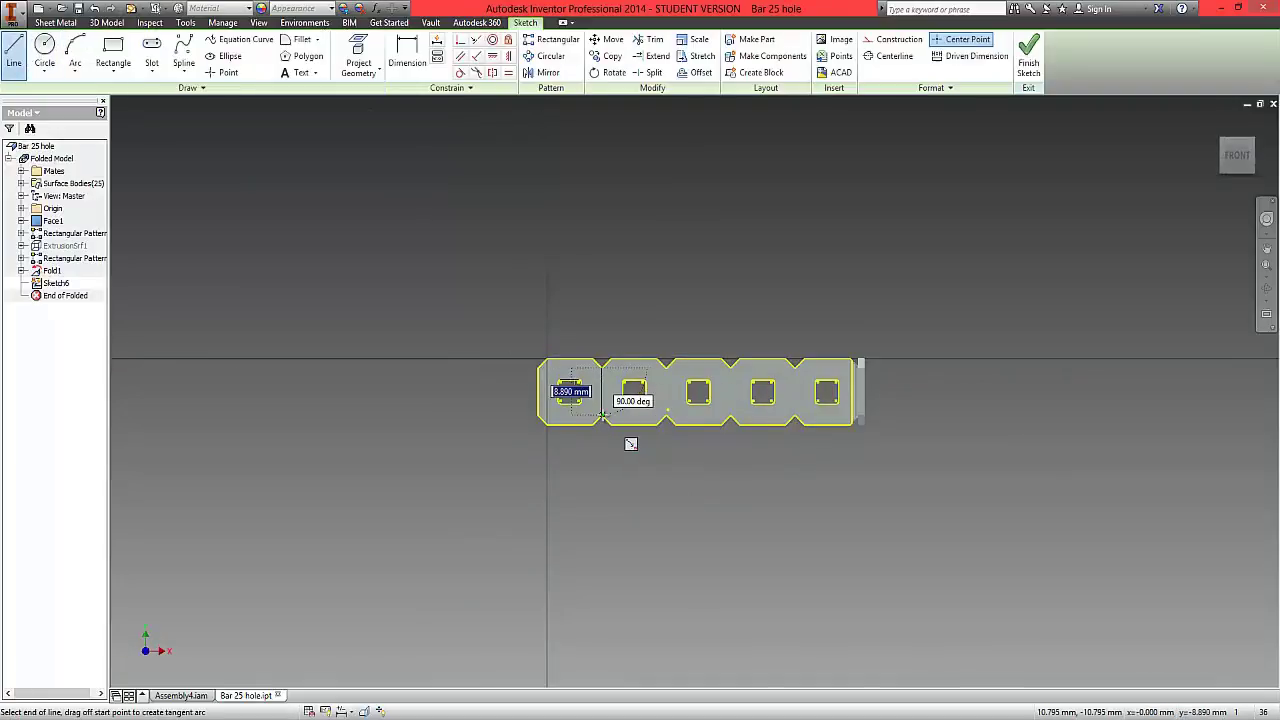
{"action": "left_click", "coordinate": [1028, 60]}
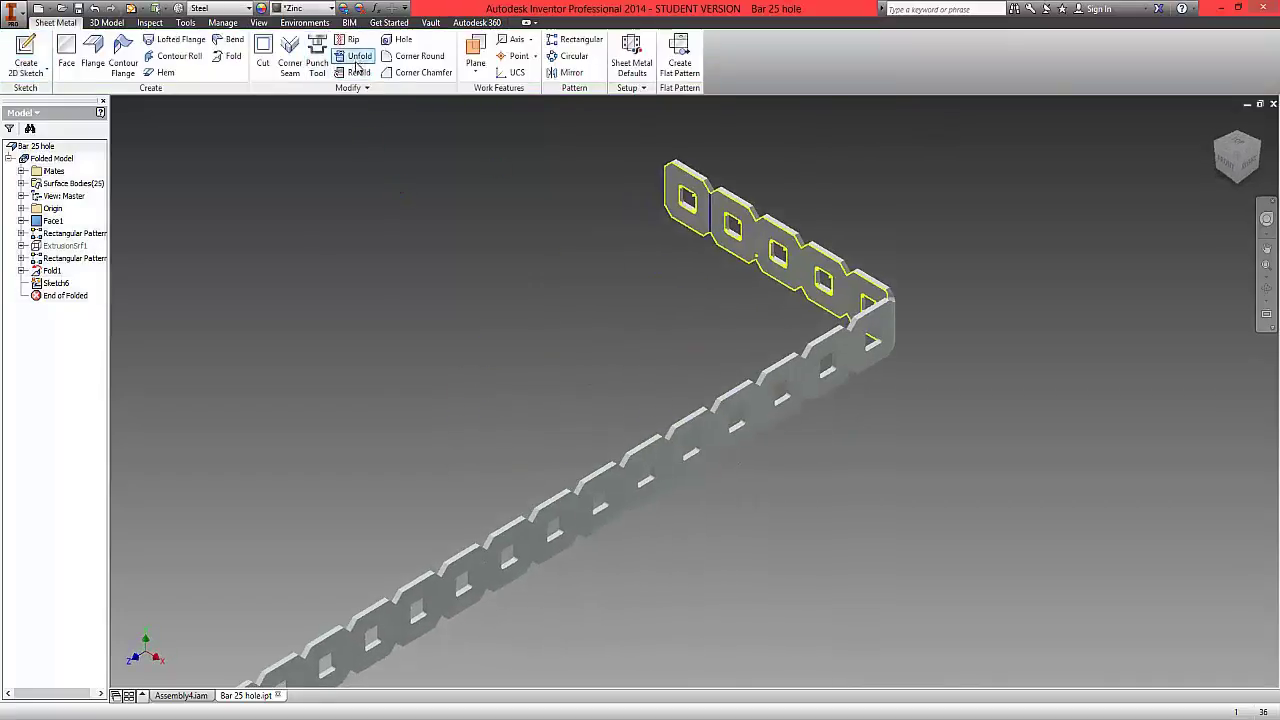
{"action": "left_click", "coordinate": [230, 56]}
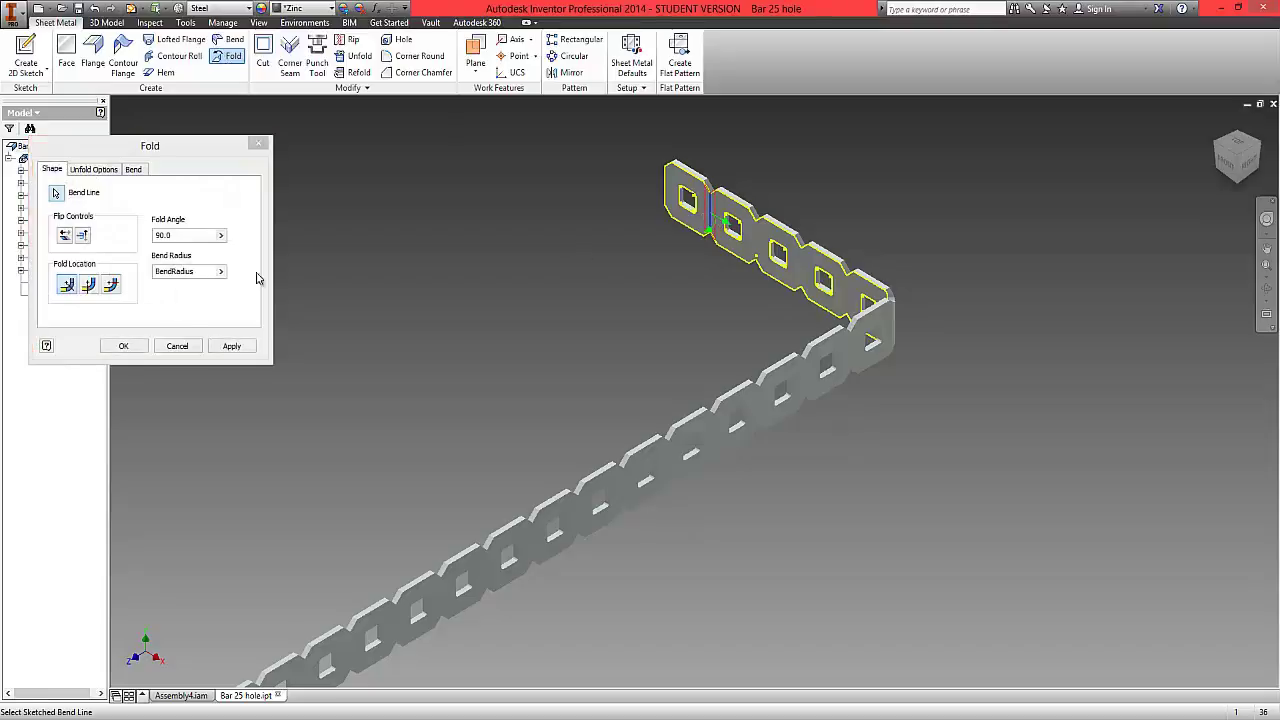
{"action": "left_click", "coordinate": [123, 345]}
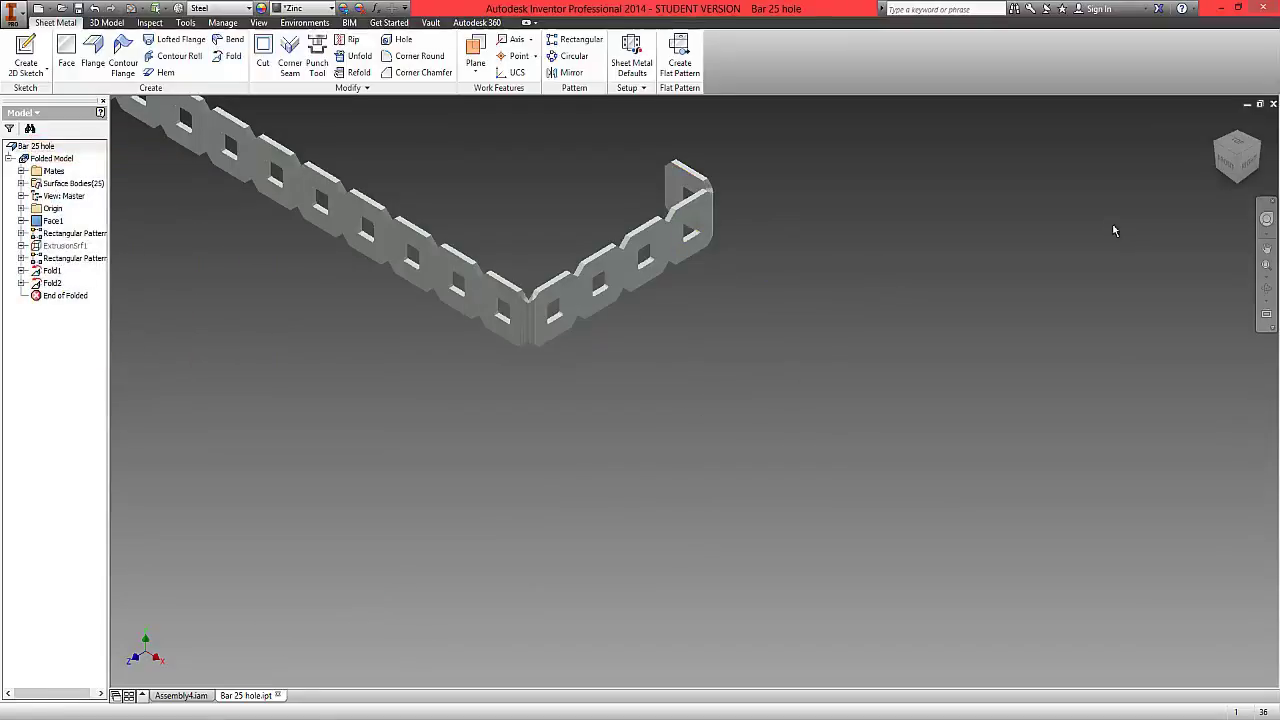
Step: Sketch a notch-to-notch bend line on the back face of the long arm, between the fifth and sixth holes from its free end
{"action": "scroll", "coordinate": [1240, 160], "scroll_direction": "down", "scroll_amount": 5}
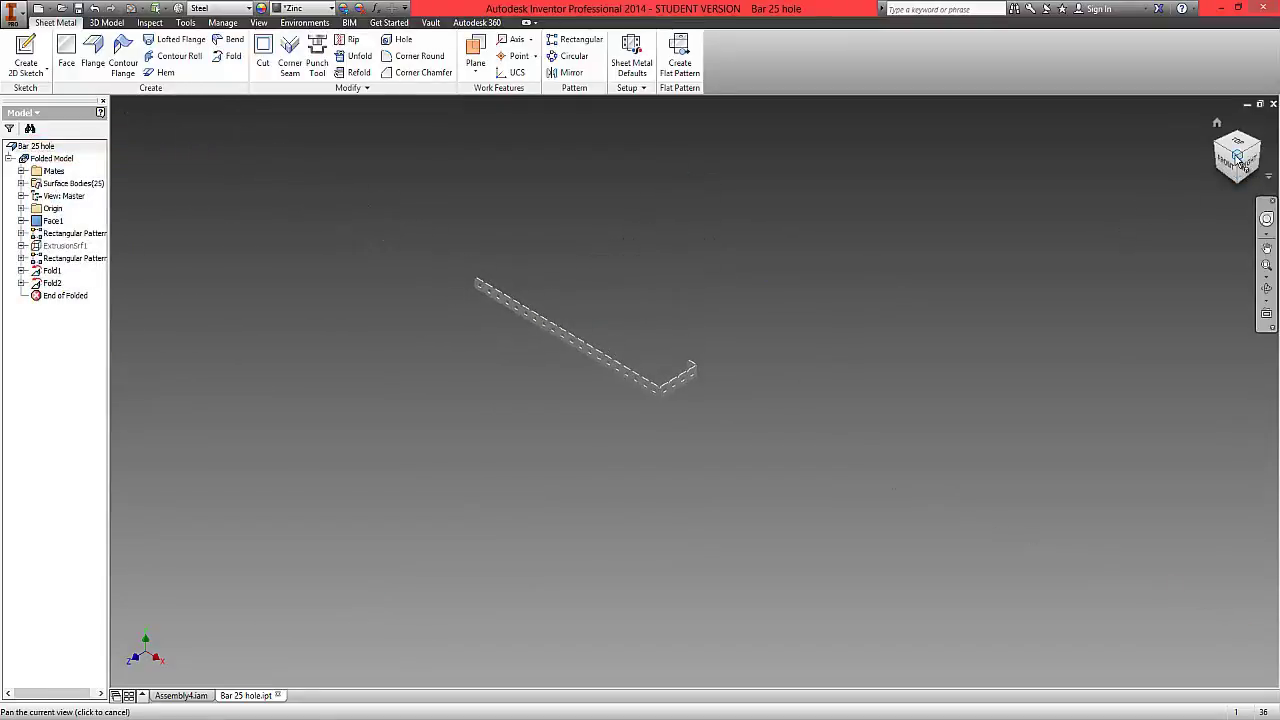
{"action": "mouse_move", "coordinate": [1240, 155]}
{"action": "middle_mouse_down", "text": "shift"}
{"action": "mouse_move", "coordinate": [965, 129]}
{"action": "mouse_move", "coordinate": [940, 140]}
{"action": "middle_mouse_up", "text": "shift"}
{"action": "scroll", "coordinate": [868, 300], "scroll_direction": "up", "scroll_amount": 3}
{"action": "scroll", "coordinate": [868, 300], "scroll_direction": "up", "scroll_amount": 2}
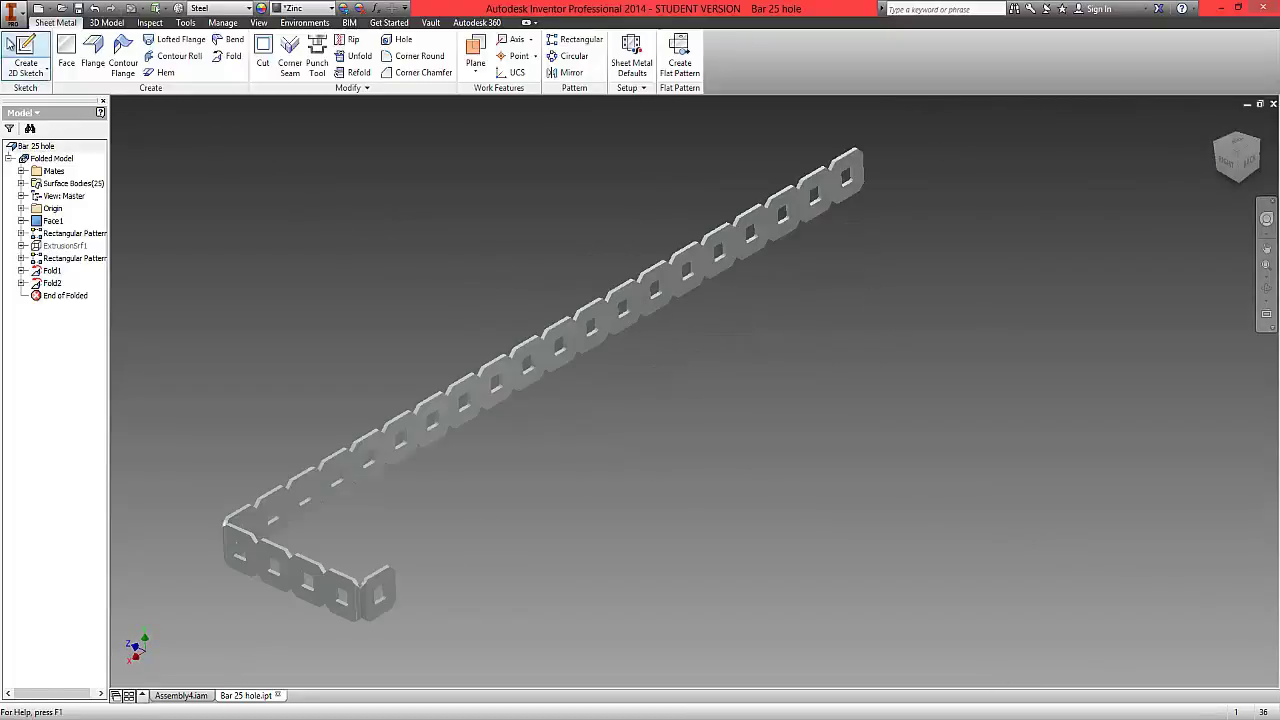
{"action": "left_click", "coordinate": [19, 66]}
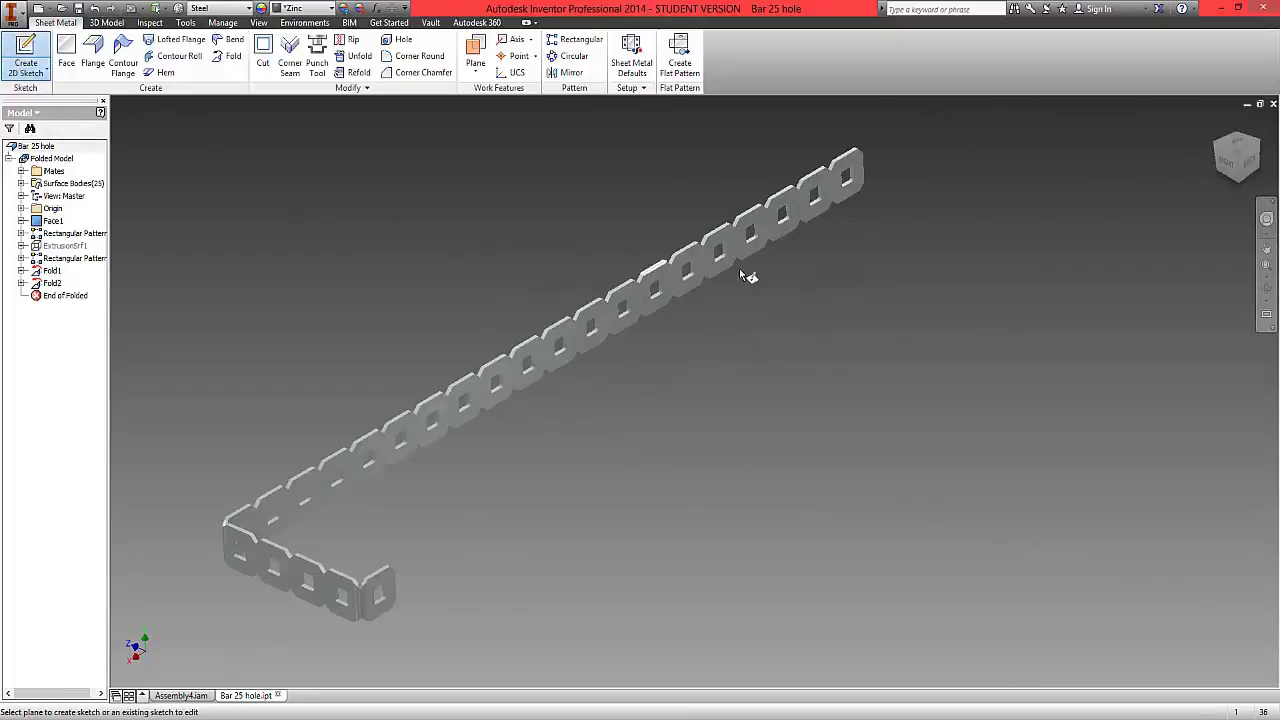
{"action": "left_click", "coordinate": [765, 220]}
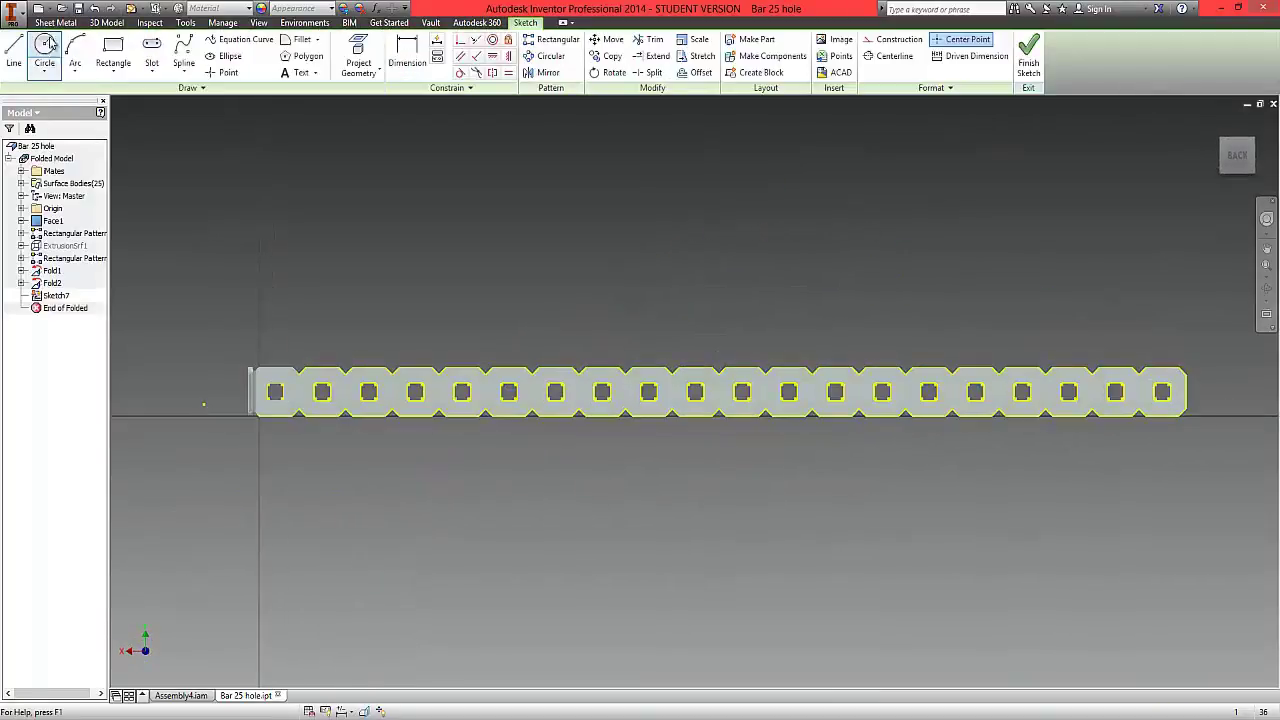
{"action": "left_click", "coordinate": [24, 52]}
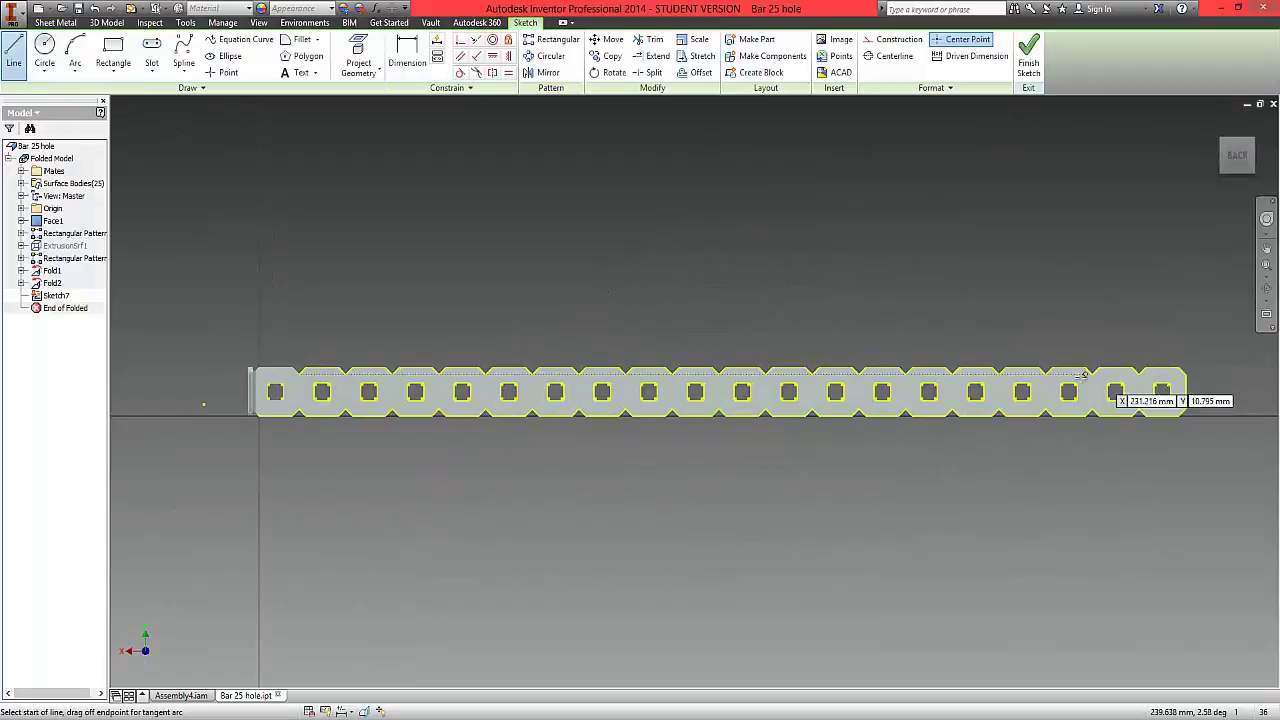
{"action": "left_click", "coordinate": [955, 396]}
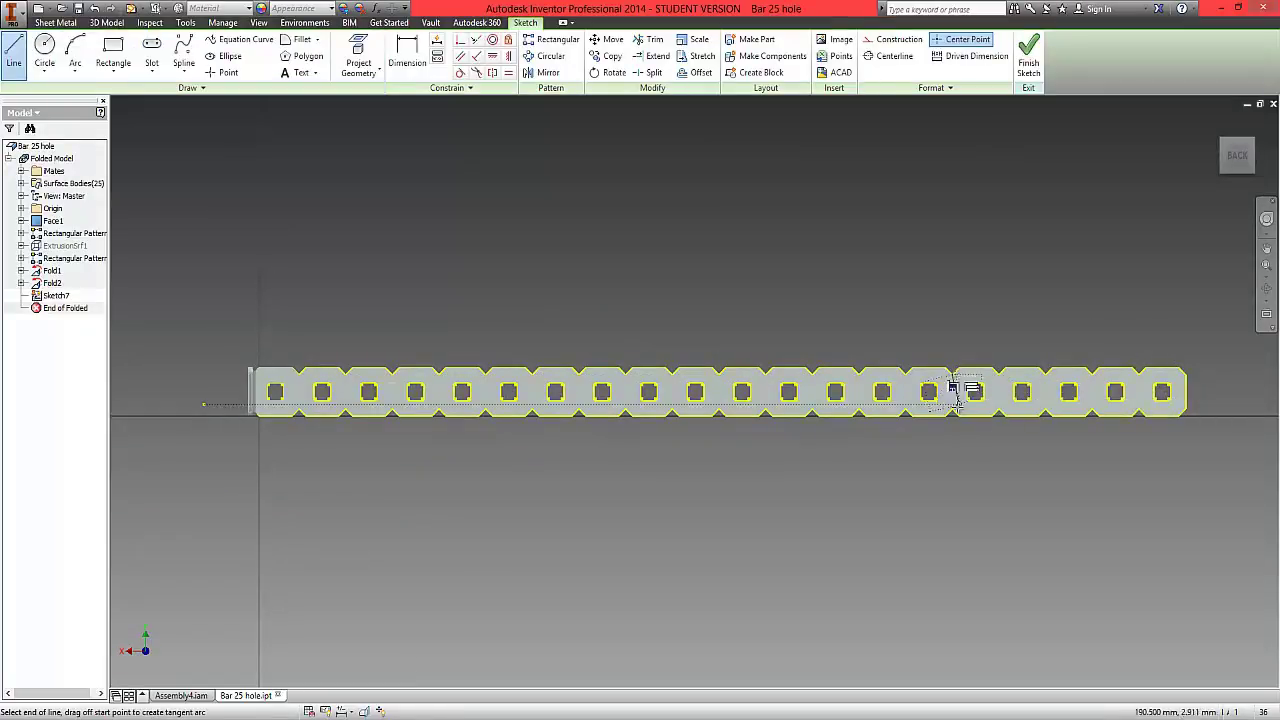
{"action": "left_click", "coordinate": [1030, 62]}
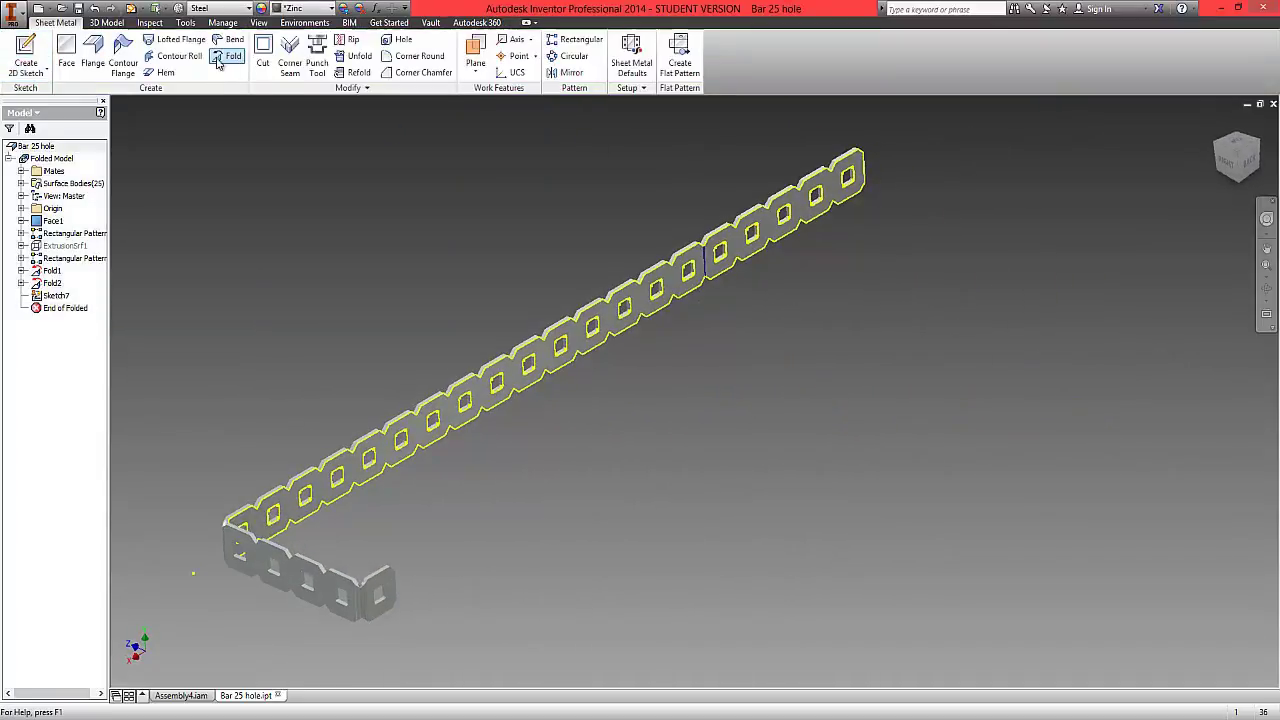
Step: Fold the long arm 90° along its sketched bend line, keeping the default bend radius, to form a second five-hole leg
{"action": "left_click", "coordinate": [226, 57]}
{"action": "left_click", "coordinate": [711, 260]}
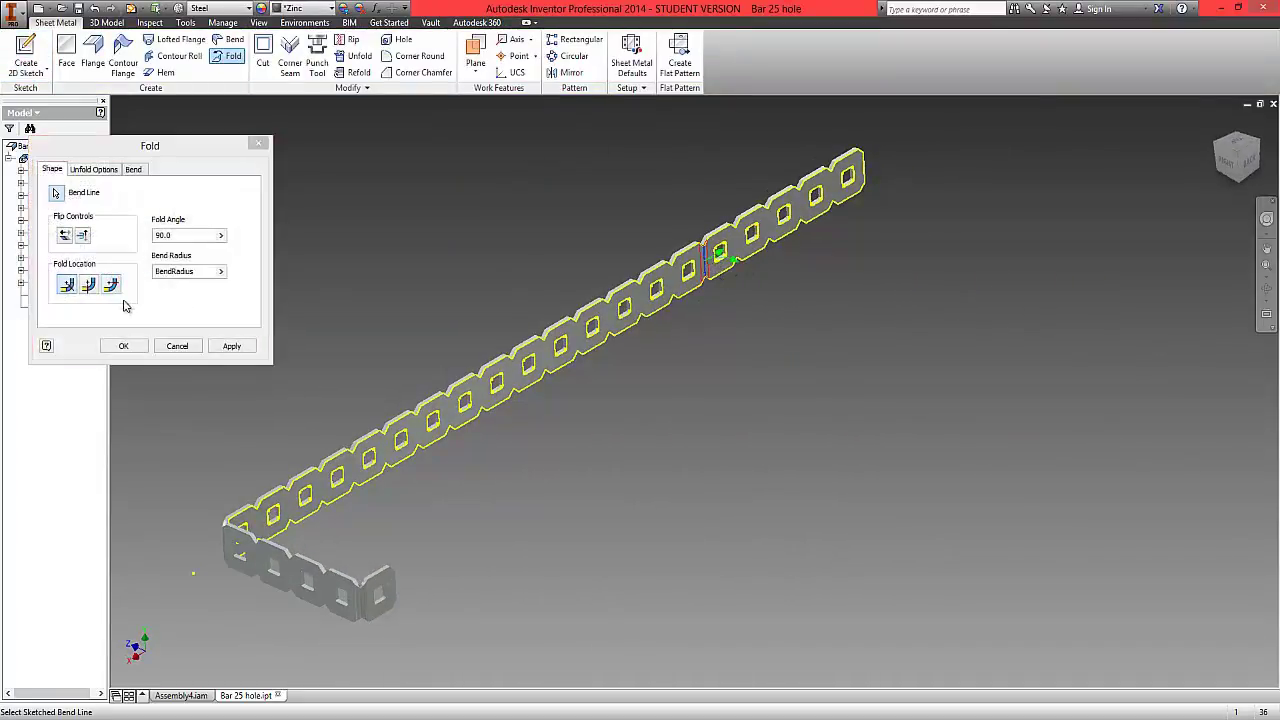
{"action": "left_click", "coordinate": [123, 346]}
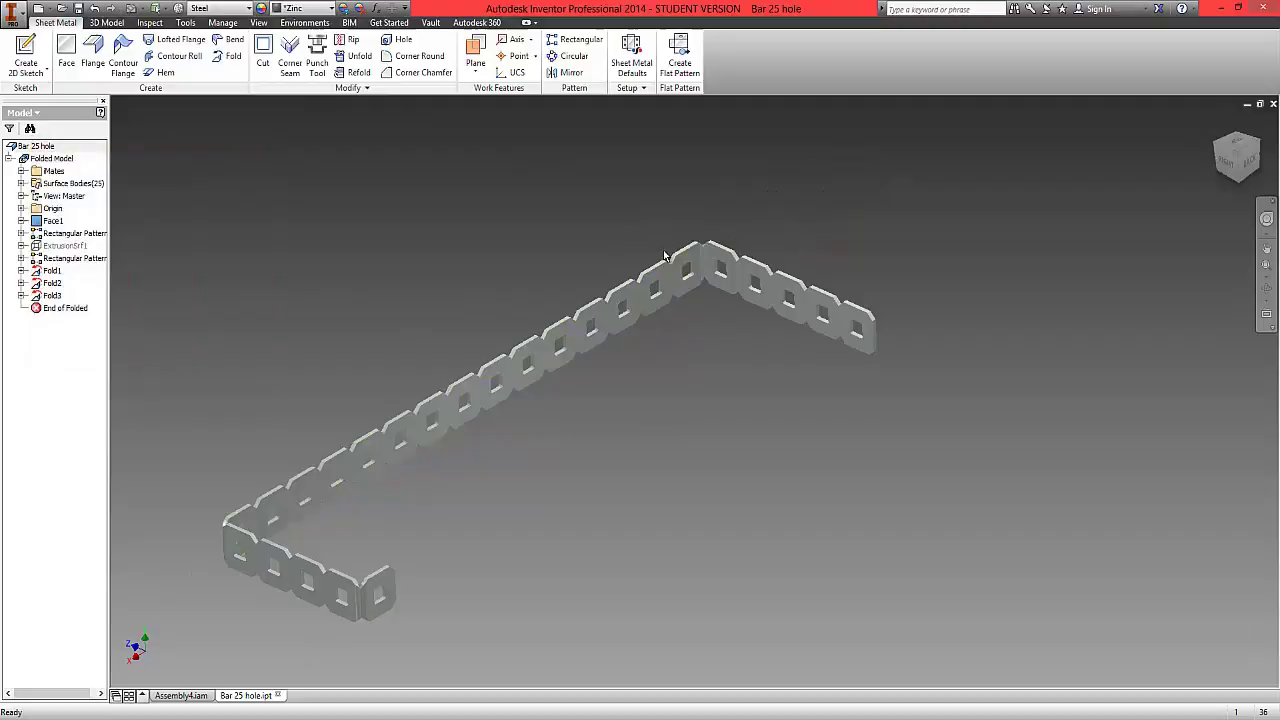
Step: Sketch a notch-to-notch bend line between the last two holes at the free end of the second five-hole leg
{"action": "left_click", "coordinate": [26, 55]}
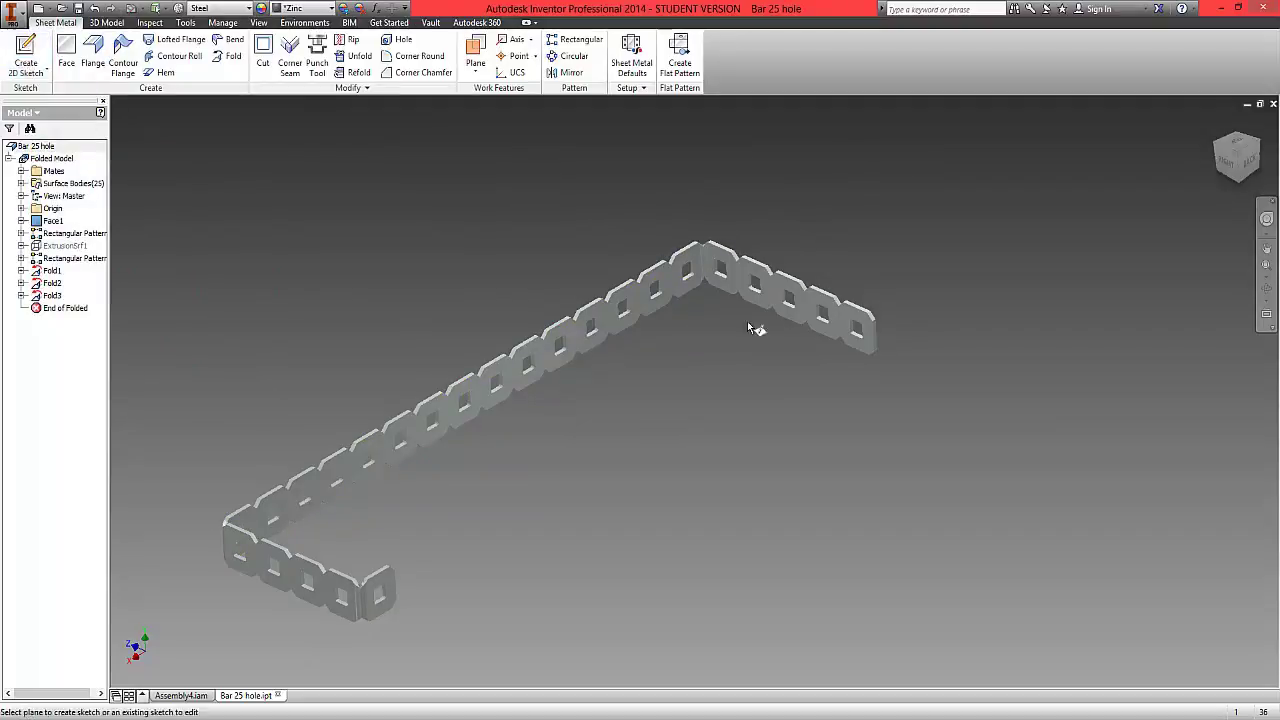
{"action": "left_click", "coordinate": [822, 304]}
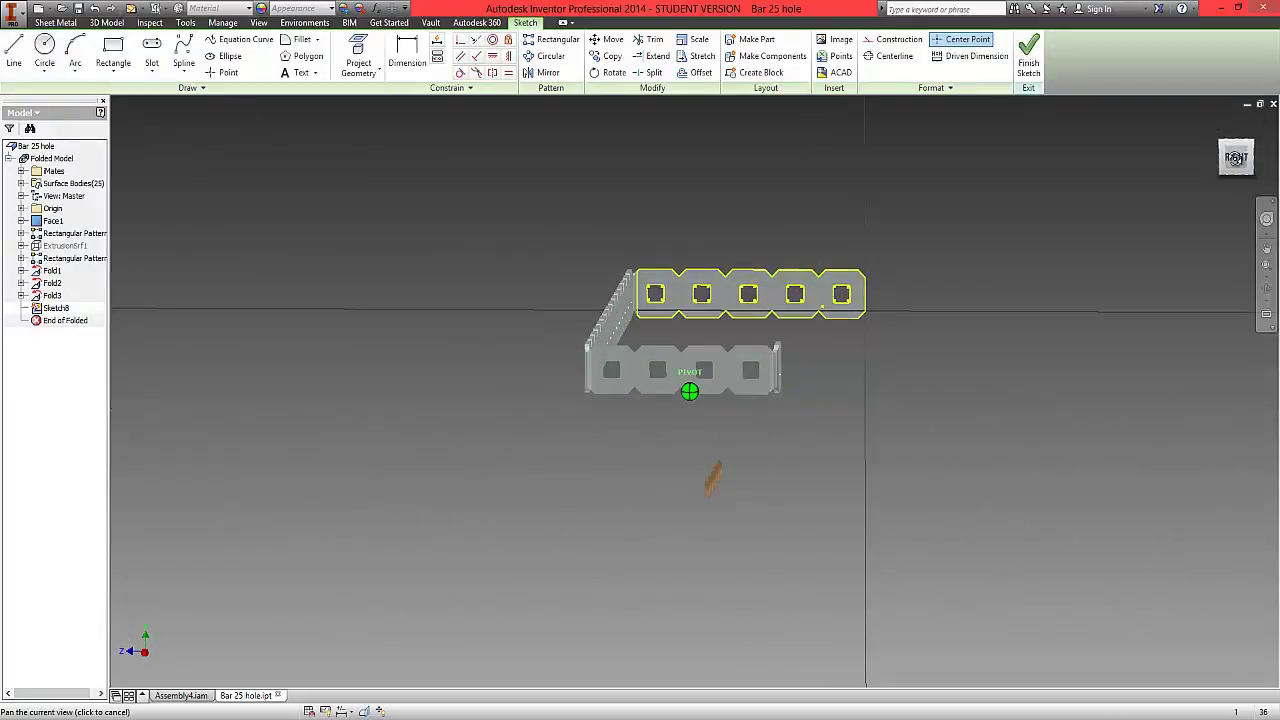
{"action": "scroll", "coordinate": [850, 310], "scroll_direction": "up", "scroll_amount": 3}
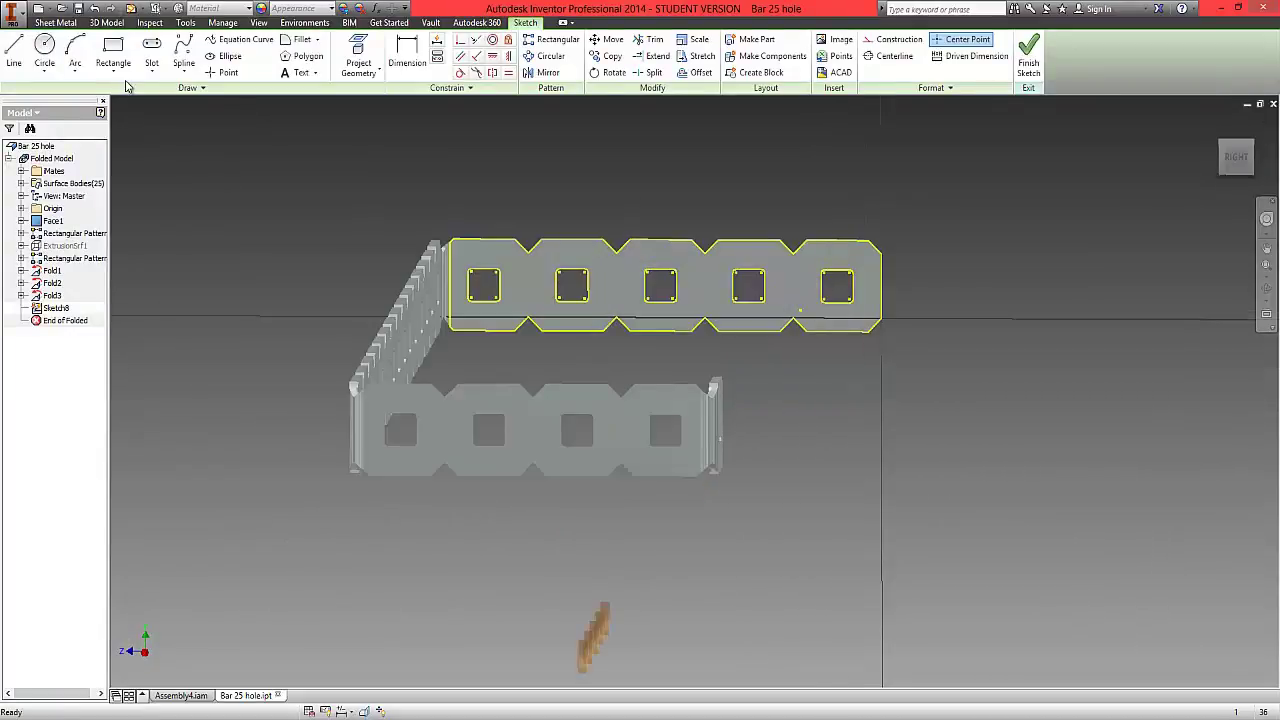
{"action": "left_click", "coordinate": [14, 50]}
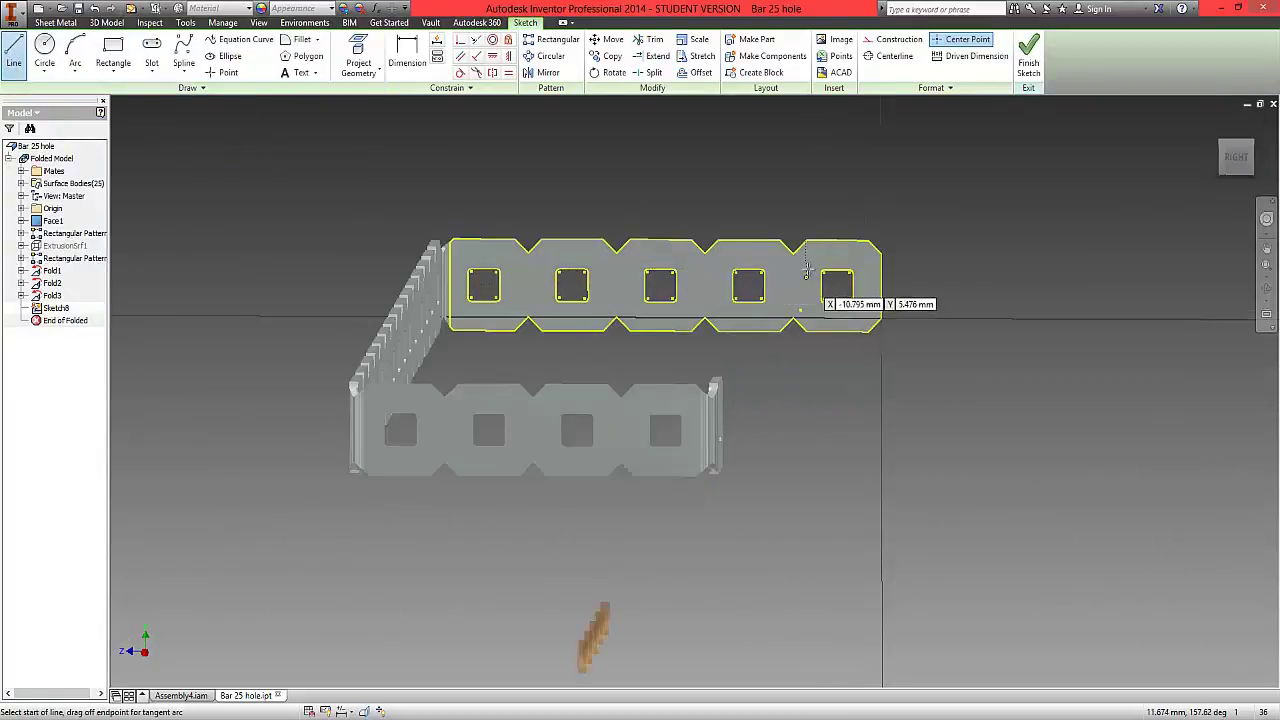
{"action": "left_click", "coordinate": [793, 243]}
{"action": "left_click", "coordinate": [793, 320]}
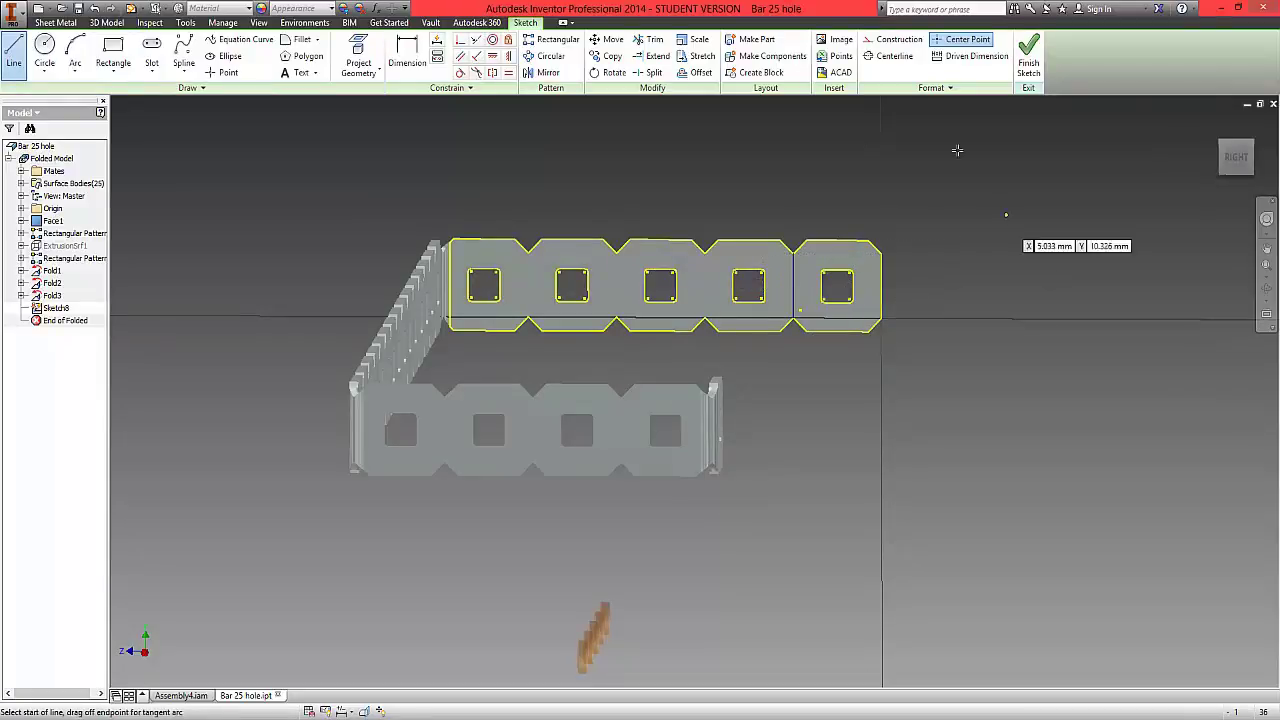
{"action": "left_click", "coordinate": [1028, 60]}
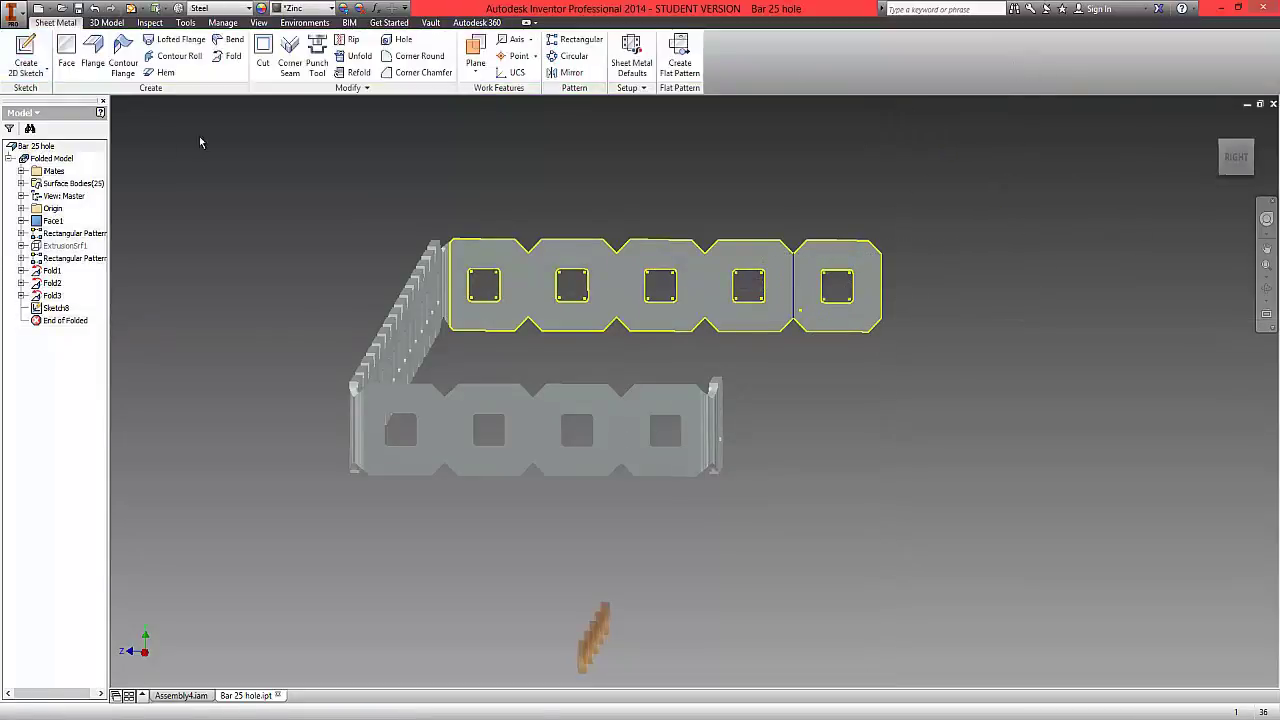
Step: Fold the second leg's end hole 90° along the sketched bend line, keeping the default bend radius
{"action": "left_click", "coordinate": [228, 56]}
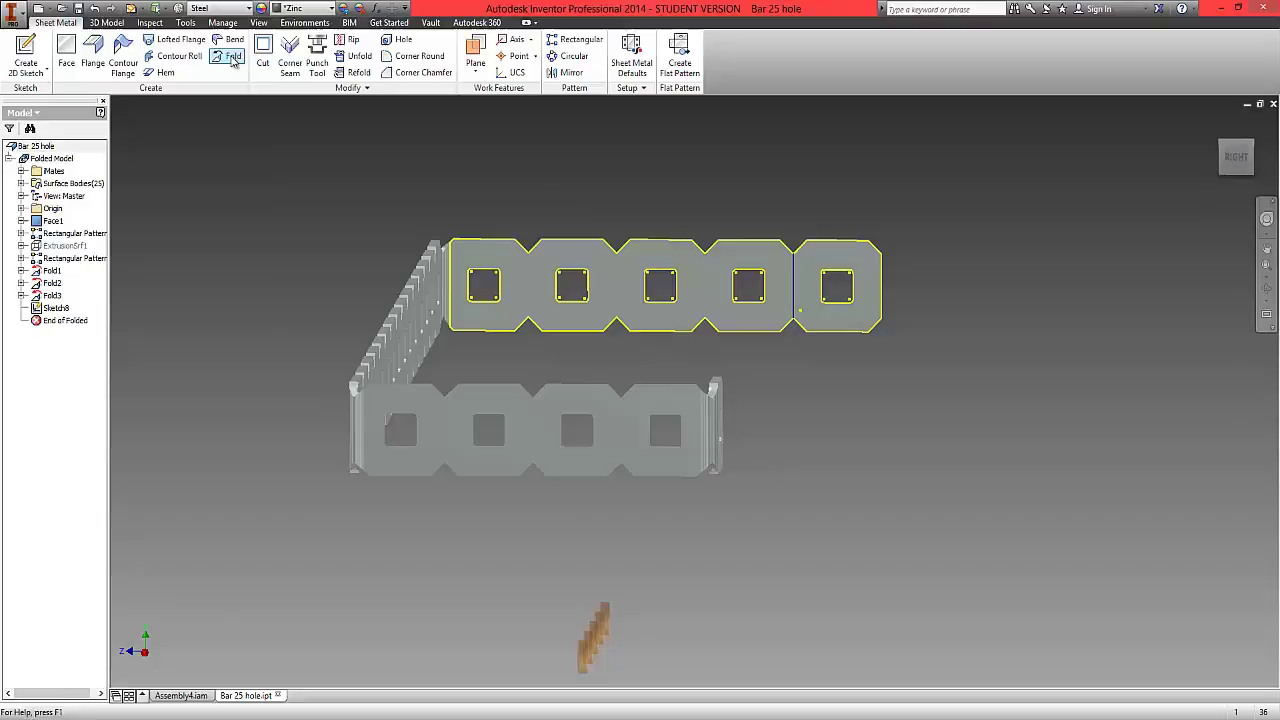
{"action": "left_click", "coordinate": [800, 285]}
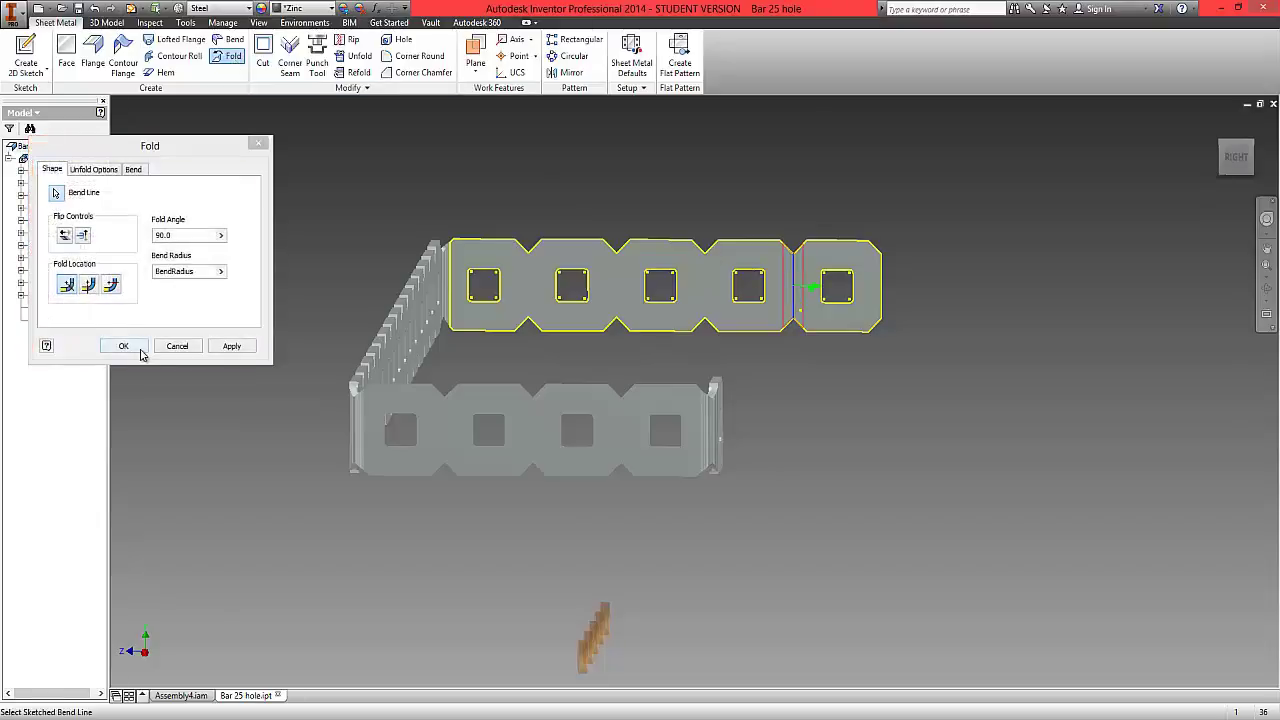
{"action": "left_click", "coordinate": [140, 350]}
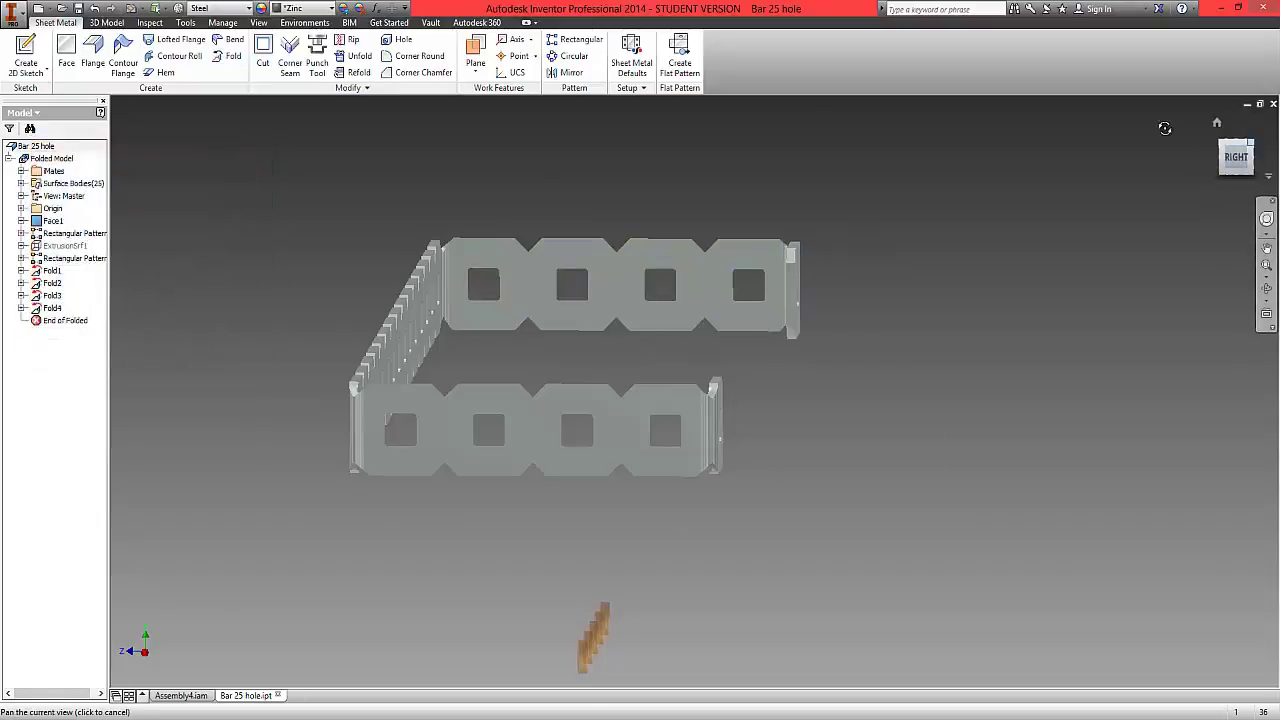
Step: Save the bent Bar 25 hole part and close it to return to Assembly4
{"action": "middle_click_drag", "start_coordinate": [1165, 128], "coordinate": [1100, 240], "text": "shift"}
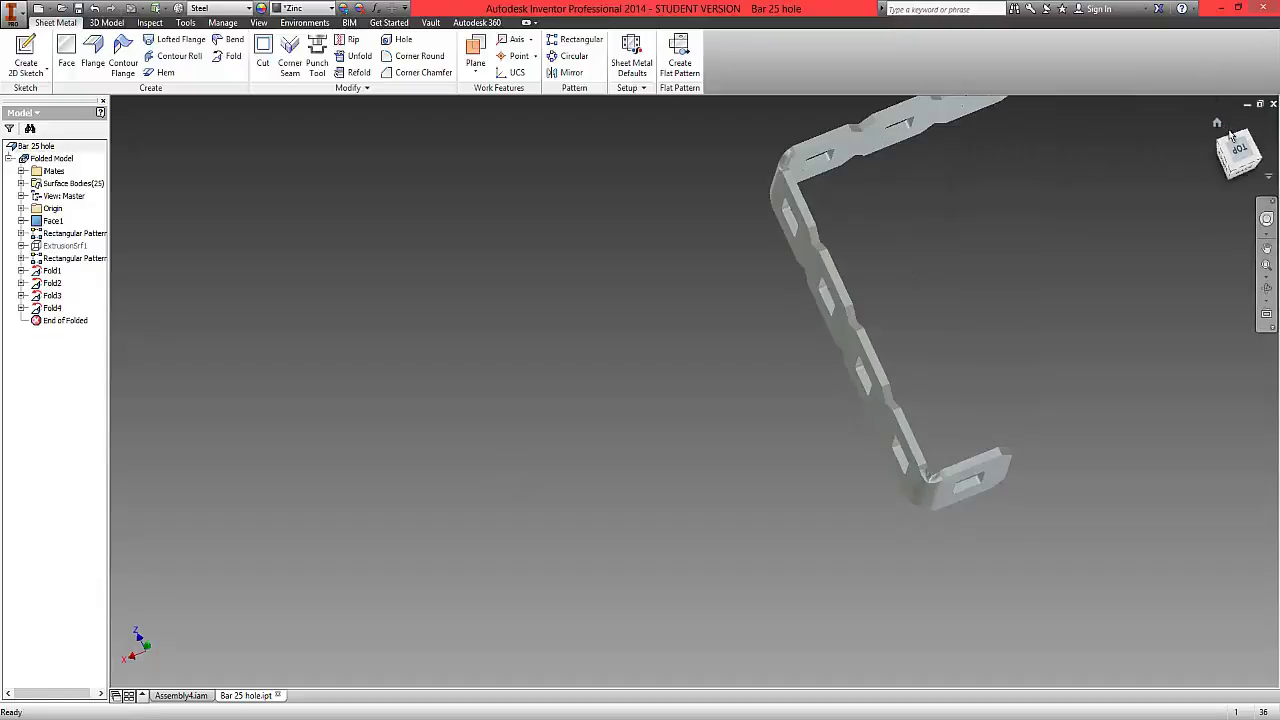
{"action": "left_click", "coordinate": [1231, 136]}
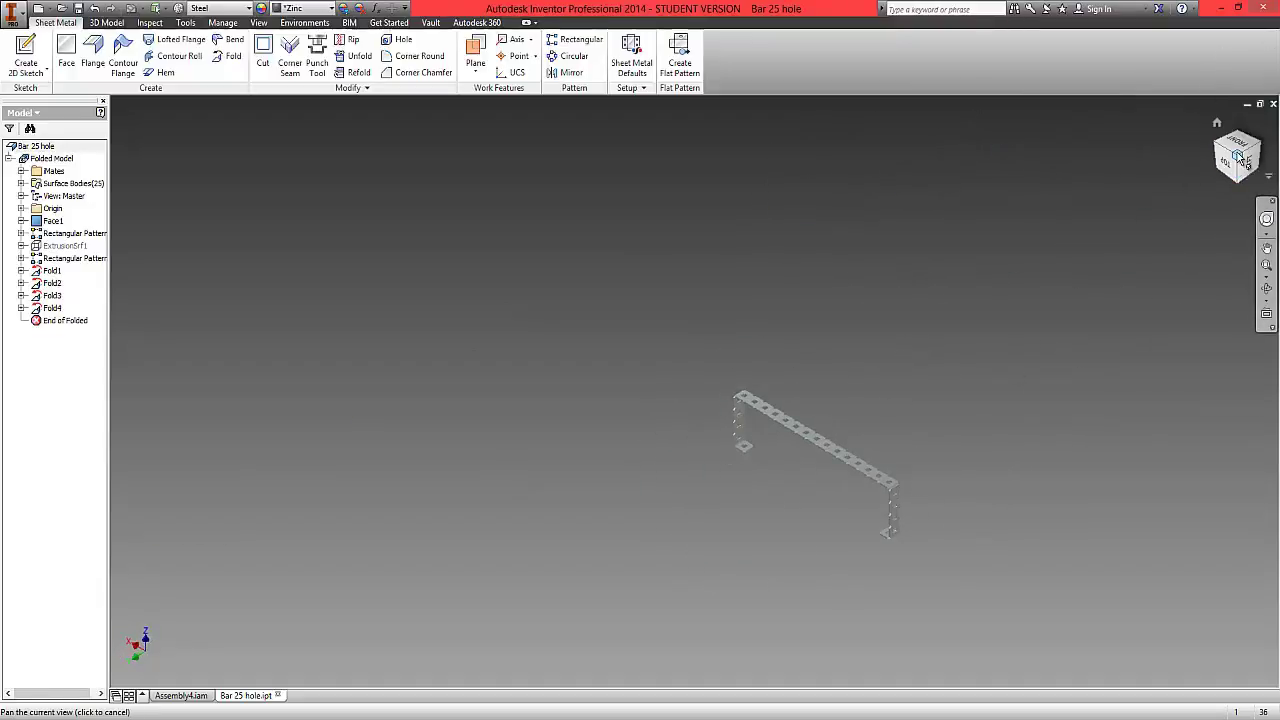
{"action": "middle_click_drag", "start_coordinate": [834, 377], "coordinate": [691, 236]}
{"action": "scroll", "coordinate": [731, 377], "scroll_direction": "up", "scroll_amount": 4}
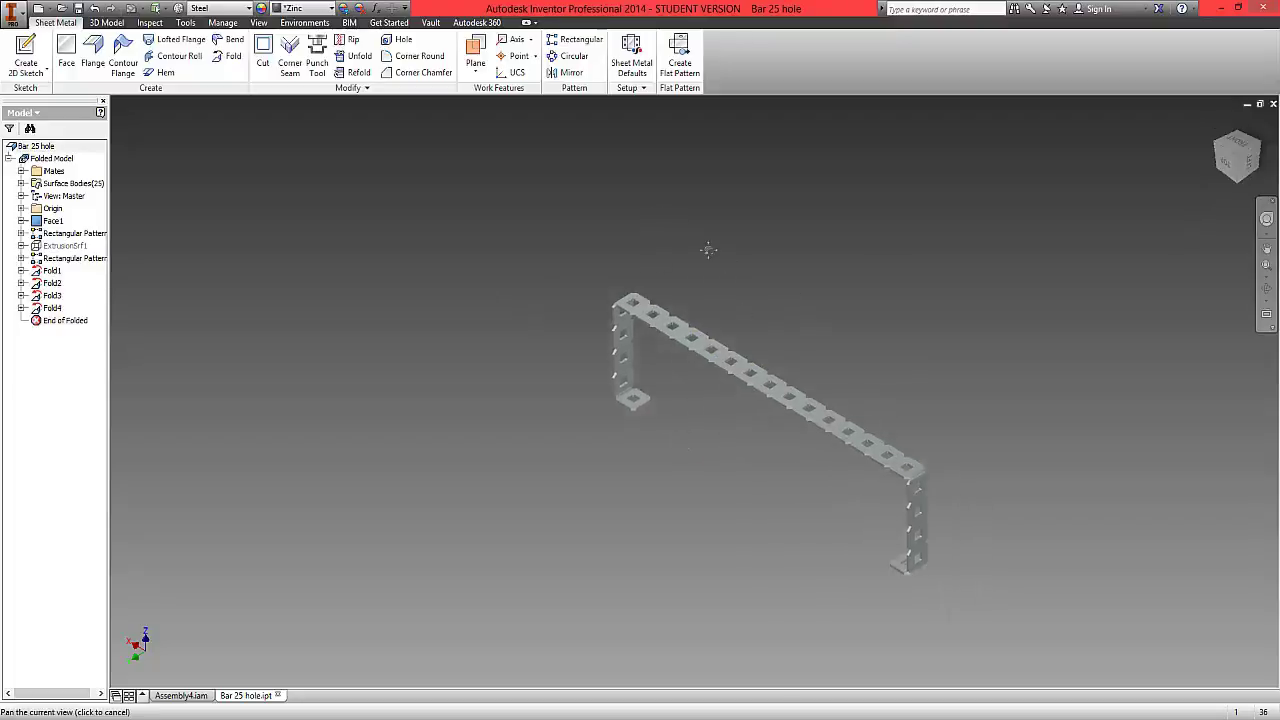
{"action": "left_click", "coordinate": [14, 12]}
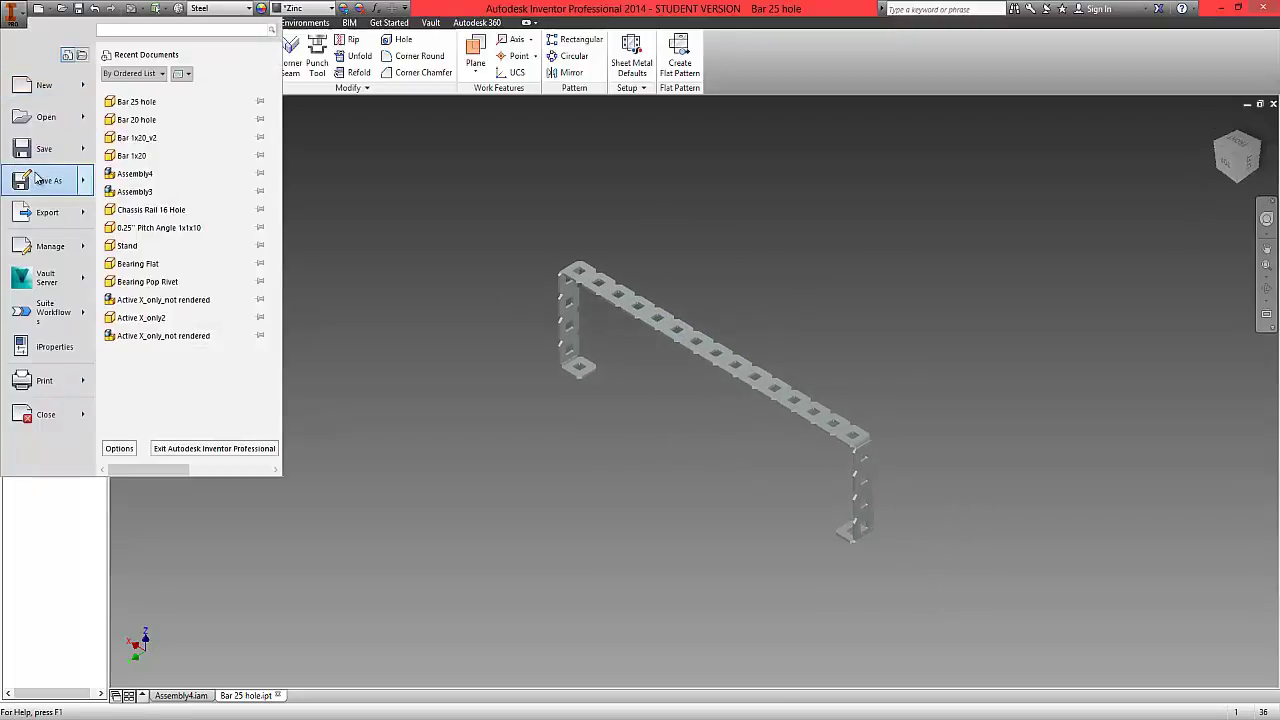
{"action": "left_click", "coordinate": [42, 155]}
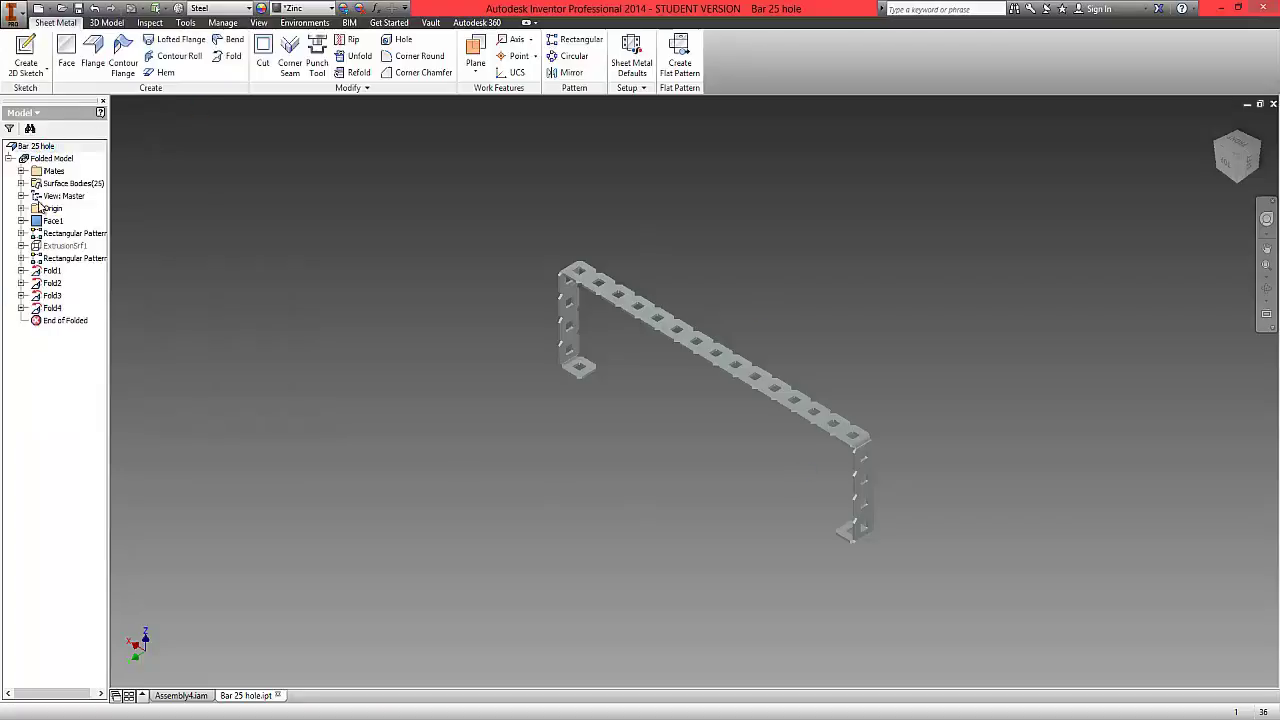
{"action": "left_click", "coordinate": [14, 12]}
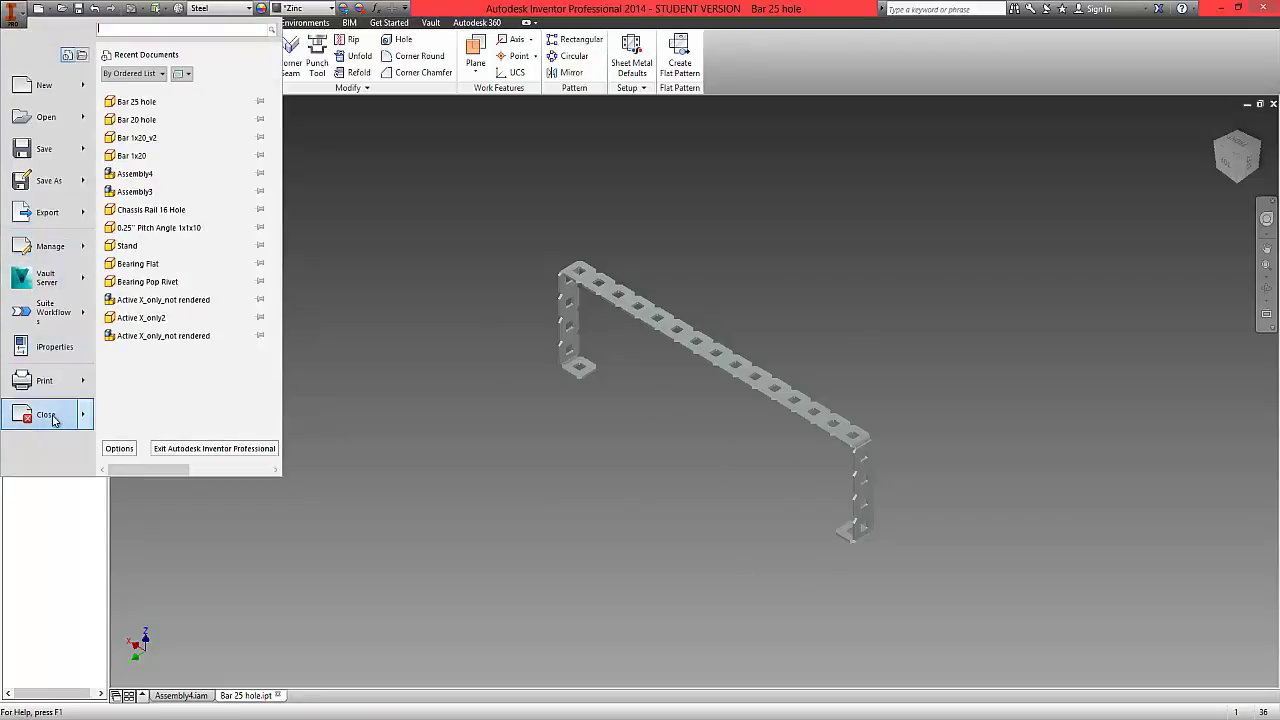
{"action": "left_click", "coordinate": [45, 414]}
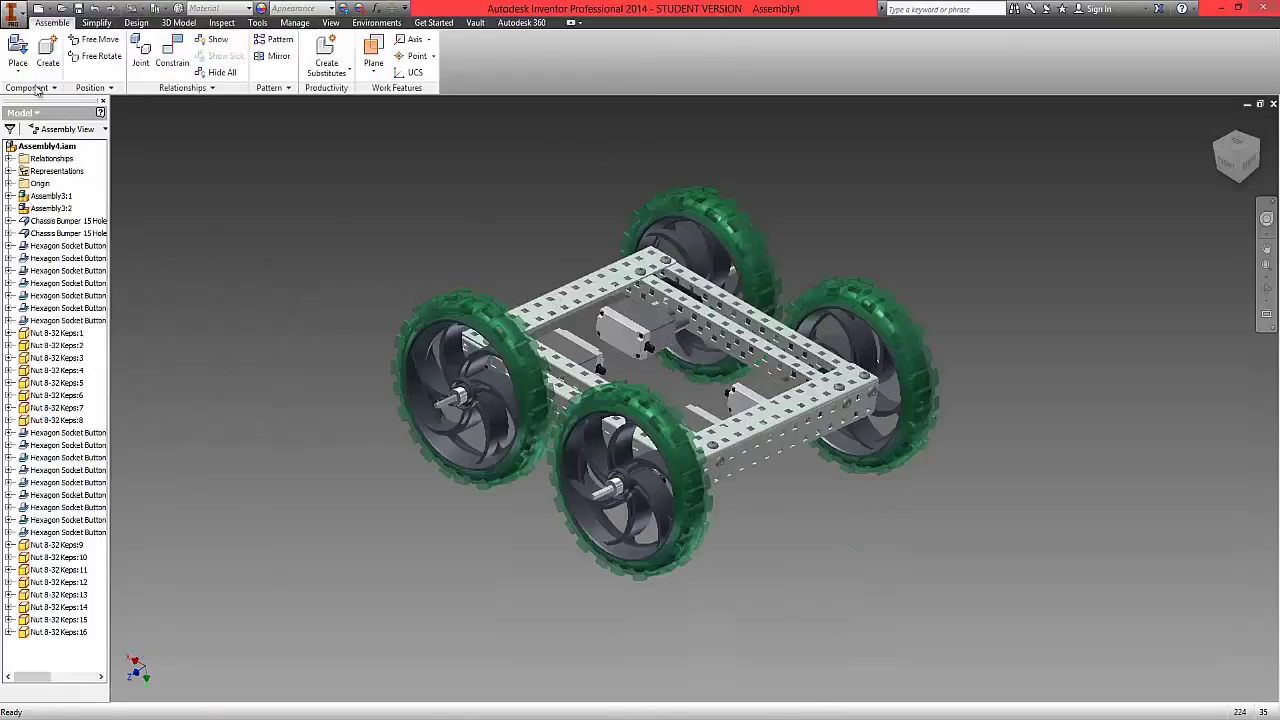
Step: Place one Bar 25 hole component from the Tumbler Unit 1.1 folder into the assembly, beside the chassis
{"action": "left_click", "coordinate": [18, 66]}
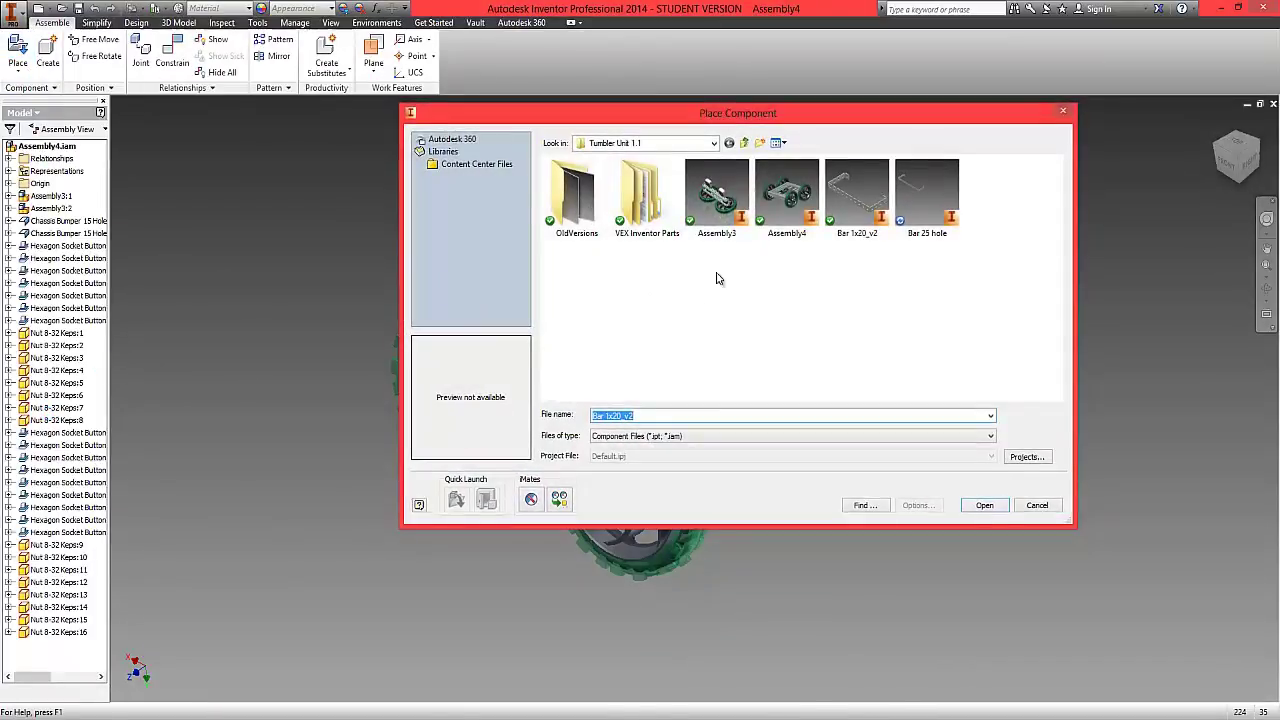
{"action": "left_click", "coordinate": [928, 197]}
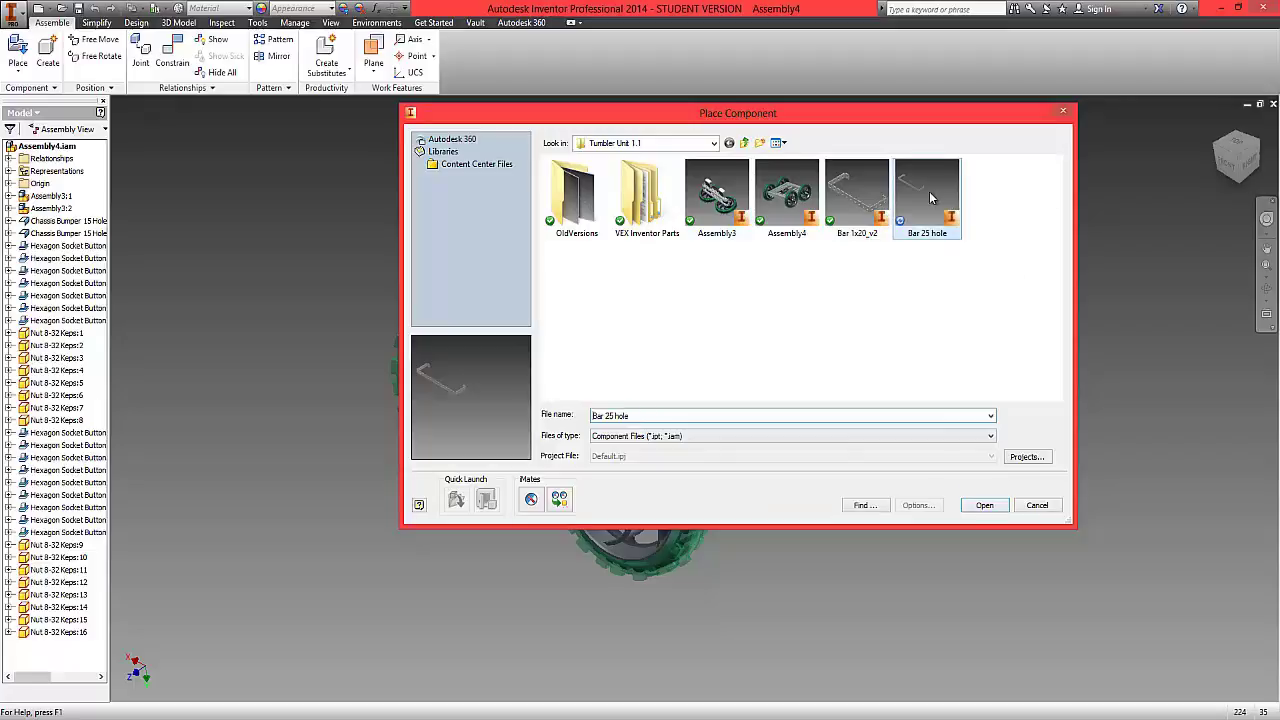
{"action": "left_click", "coordinate": [978, 505]}
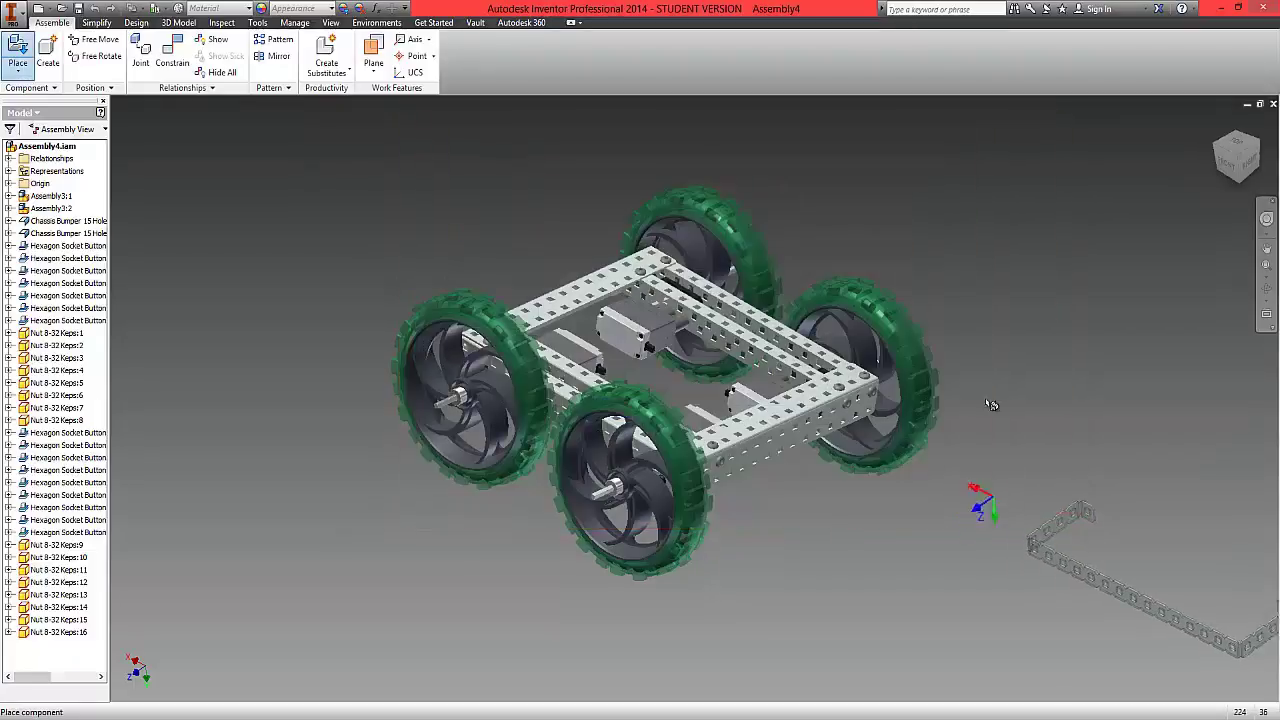
{"action": "left_click", "coordinate": [348, 182]}
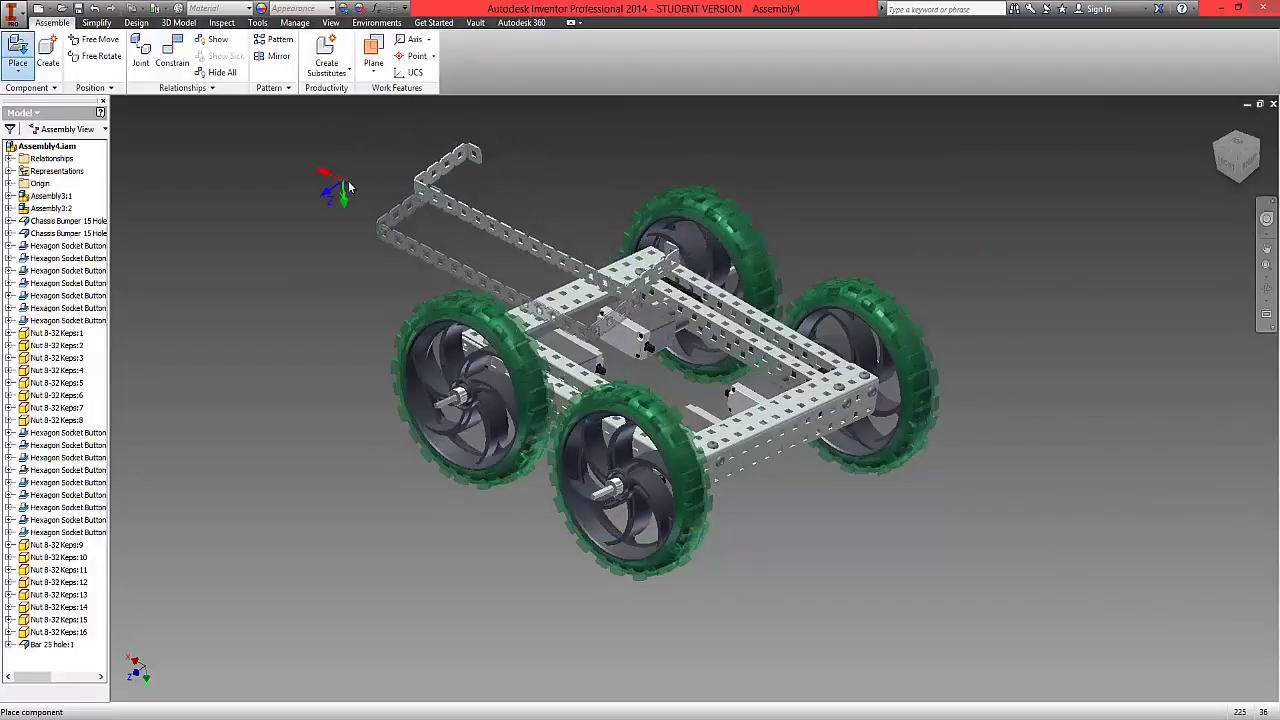
{"action": "right_click", "coordinate": [348, 182]}
{"action": "left_click", "coordinate": [280, 168]}
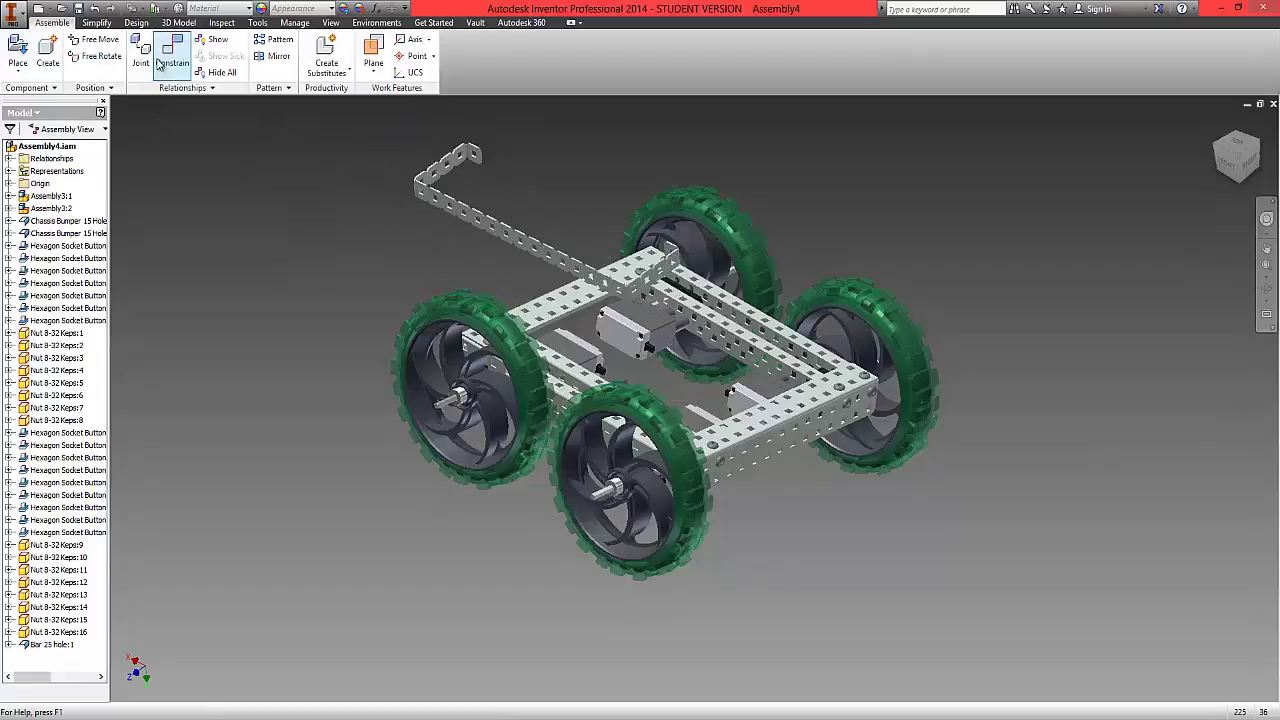
{"action": "mouse_move", "coordinate": [897, 163]}
{"action": "middle_mouse_down", "text": "shift"}
{"action": "mouse_move", "coordinate": [1059, 233]}
{"action": "mouse_move", "coordinate": [1100, 270]}
{"action": "middle_mouse_up", "text": "shift"}
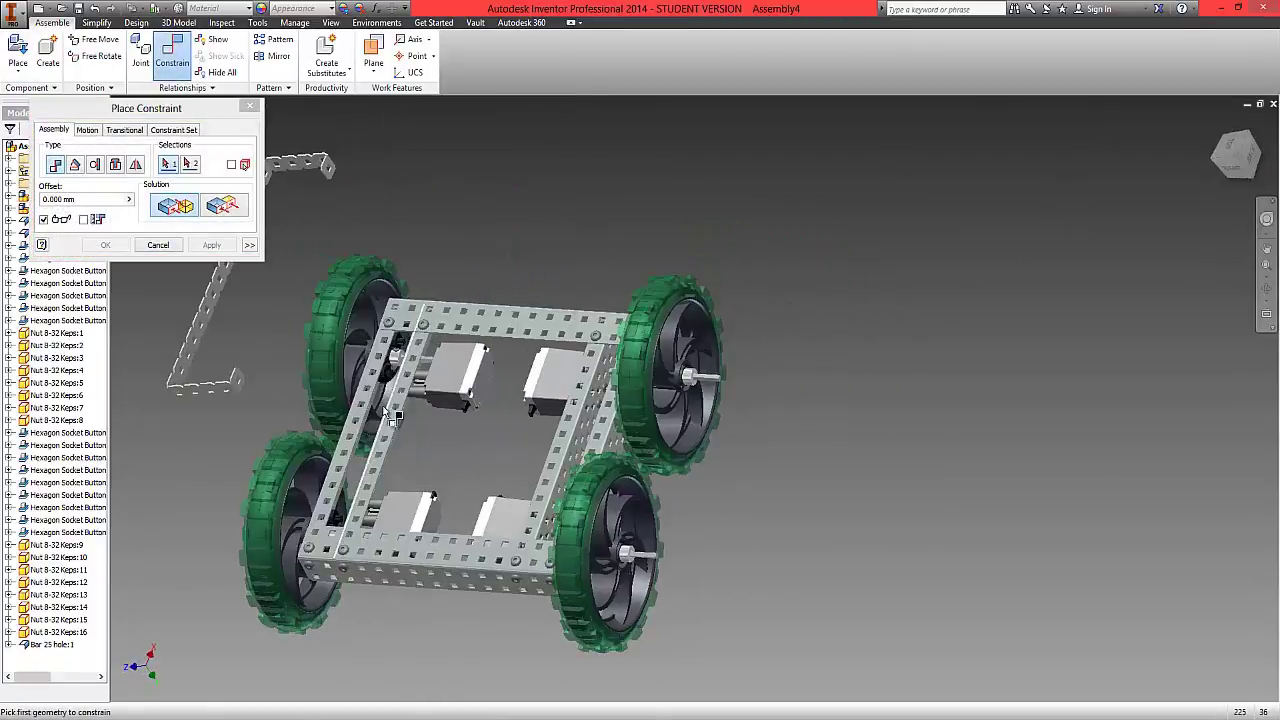
{"action": "left_click", "coordinate": [372, 405]}
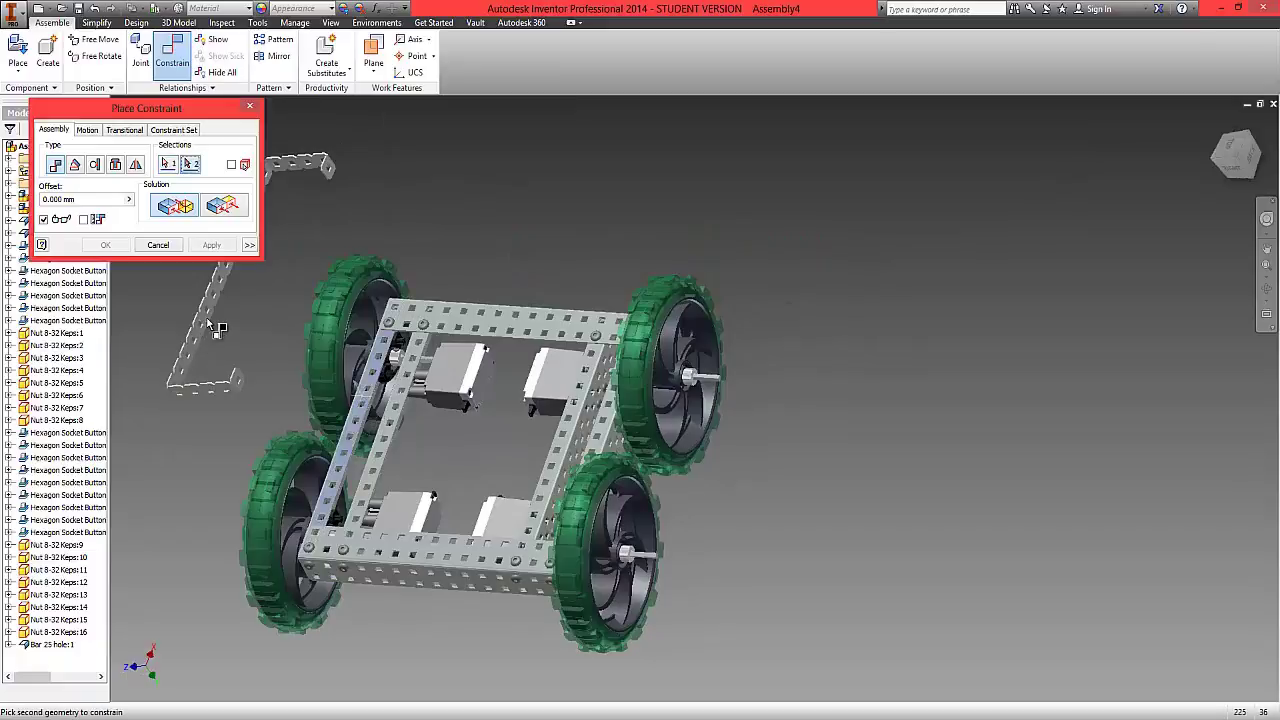
{"action": "left_click", "coordinate": [201, 314]}
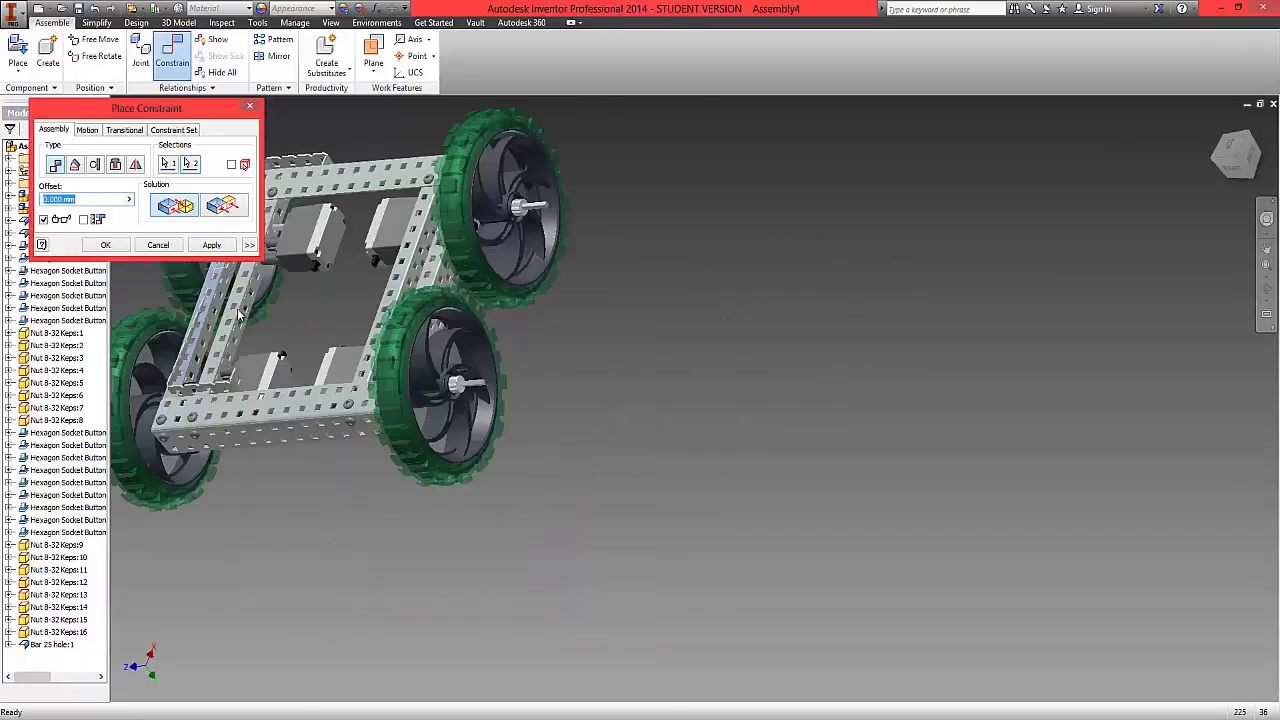
{"action": "left_click", "coordinate": [172, 248]}
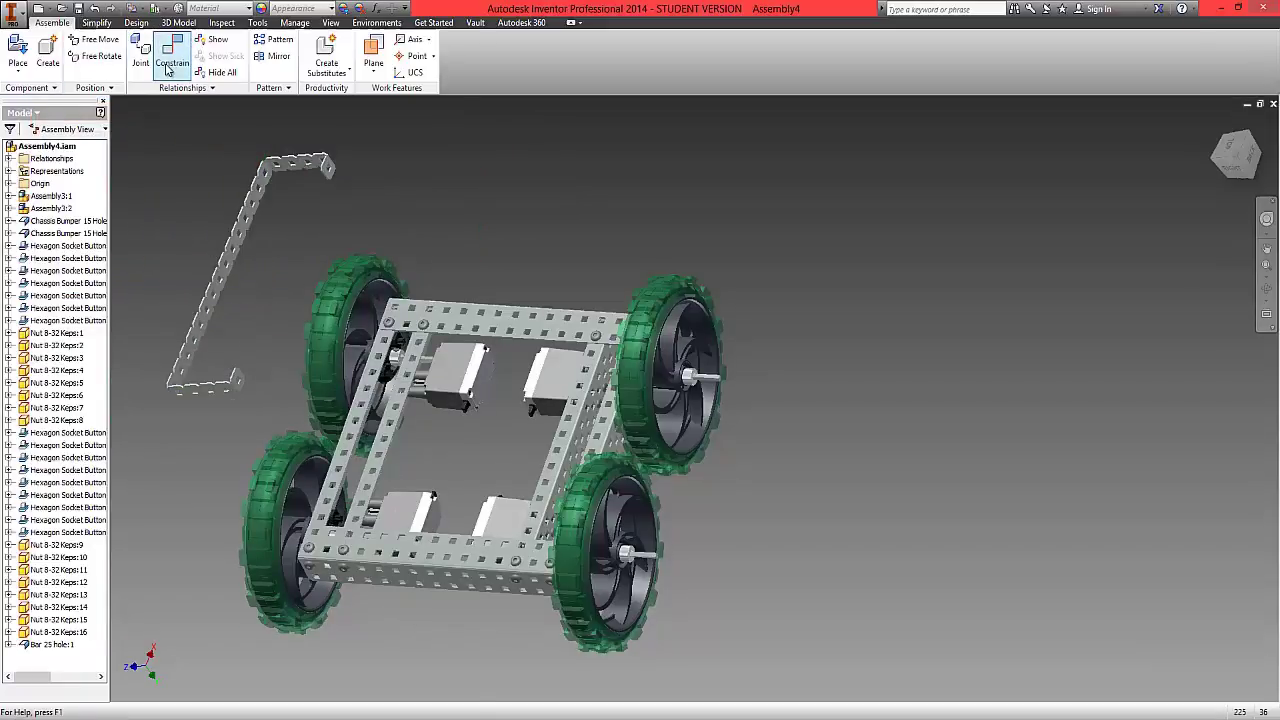
Step: Mate the long middle section of the bent bar to the top face of the chassis's inner side rail with zero offset
{"action": "left_click", "coordinate": [170, 64]}
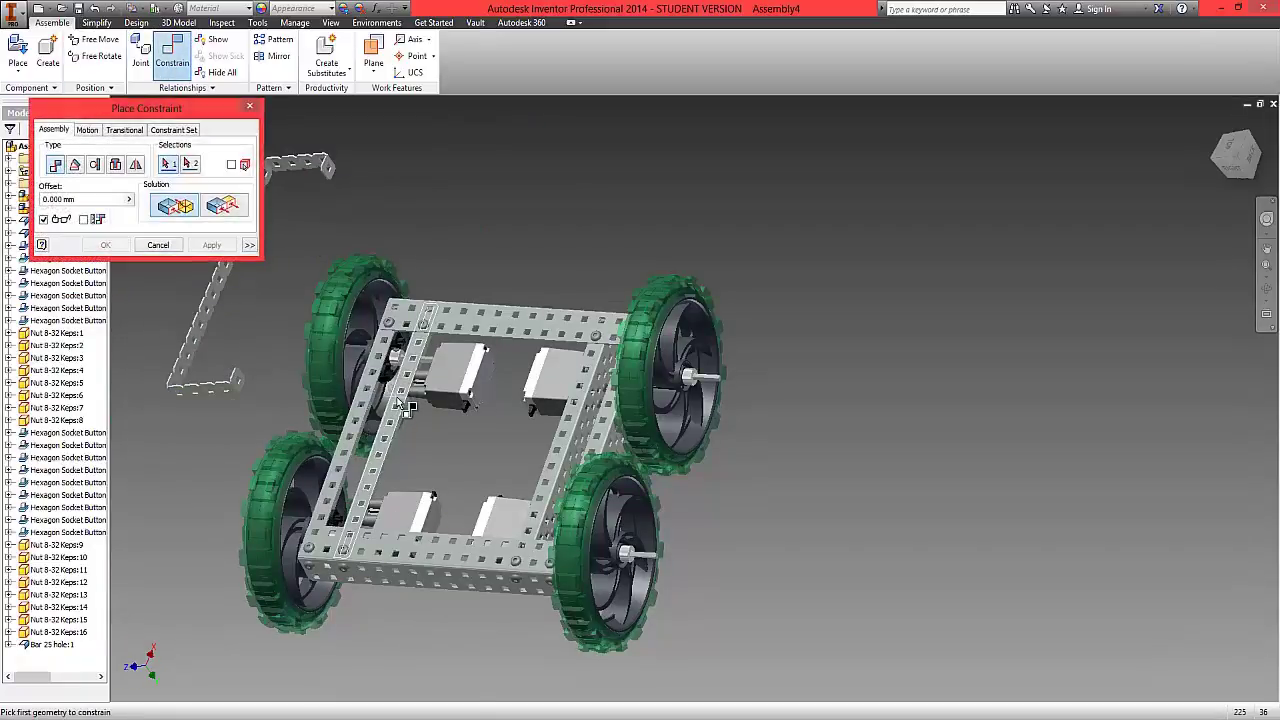
{"action": "left_click", "coordinate": [391, 397]}
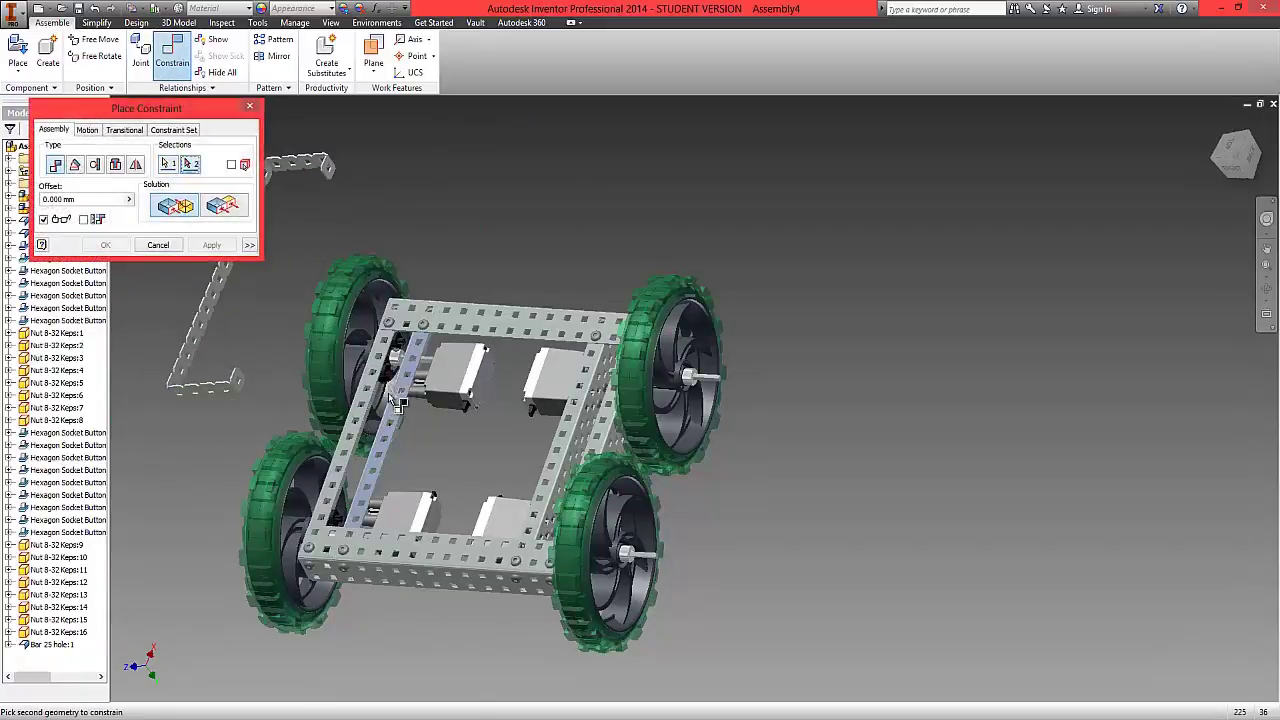
{"action": "left_click", "coordinate": [218, 322]}
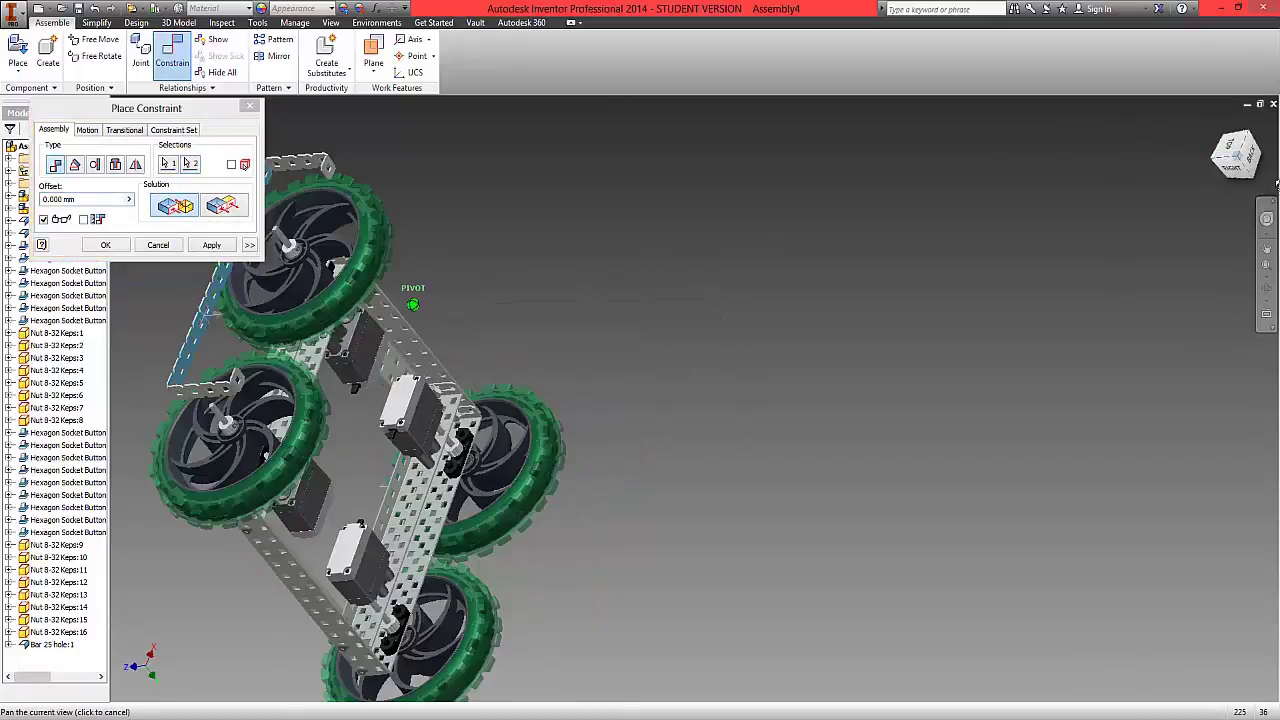
{"action": "left_click_drag", "start_coordinate": [1216, 168], "coordinate": [128, 199]}
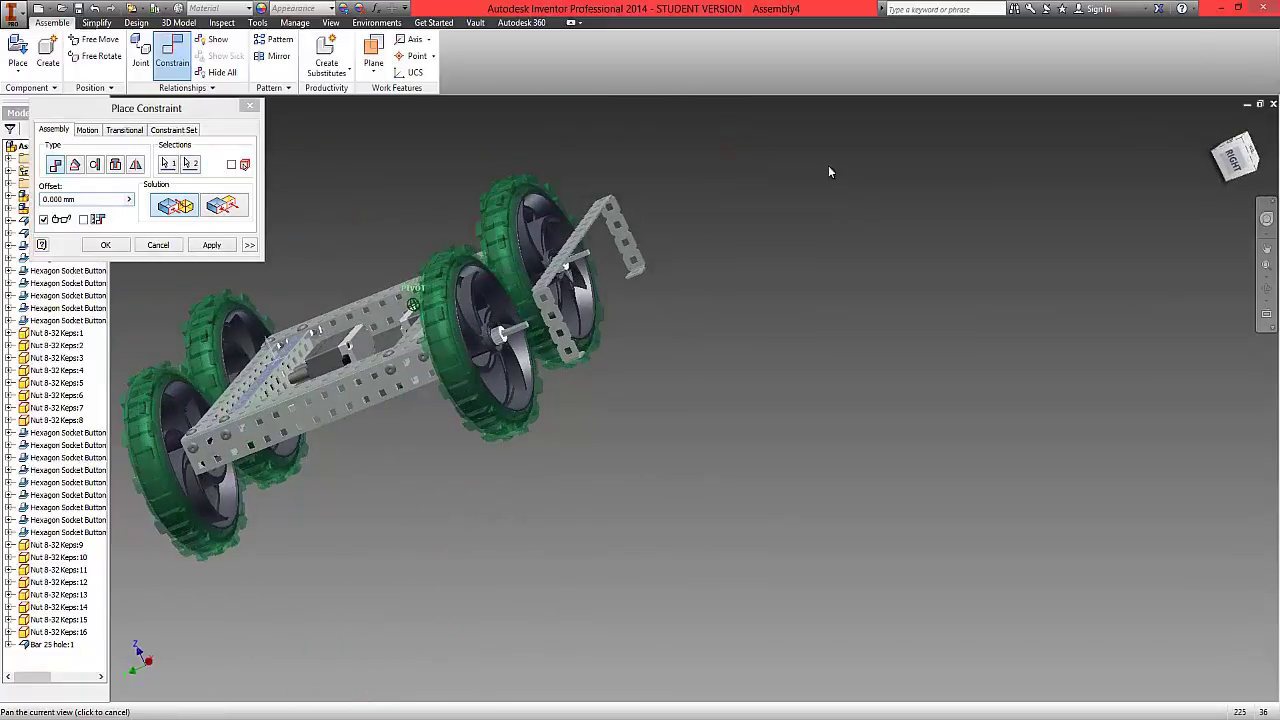
{"action": "left_click", "coordinate": [112, 245]}
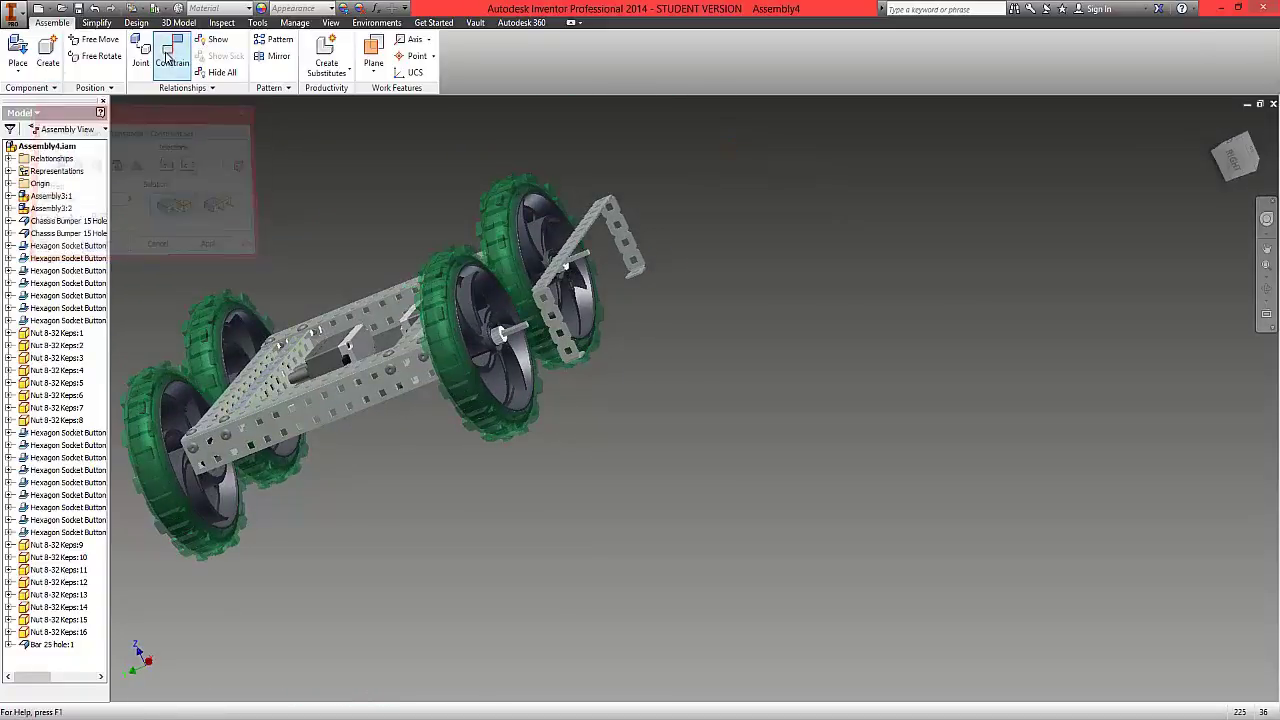
Step: Mate the flat face of the bar's bent leg to the side face of the chassis rail behind the wheels with zero offset
{"action": "left_click", "coordinate": [172, 55]}
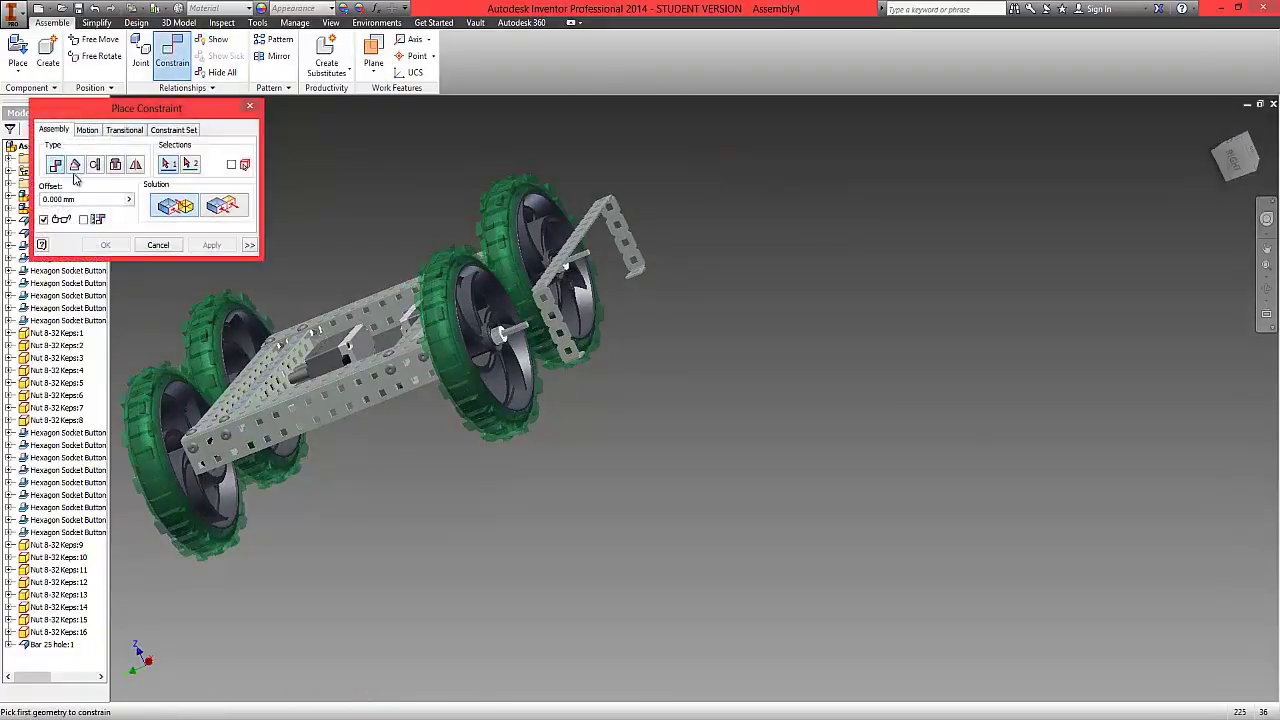
{"action": "left_click", "coordinate": [625, 241]}
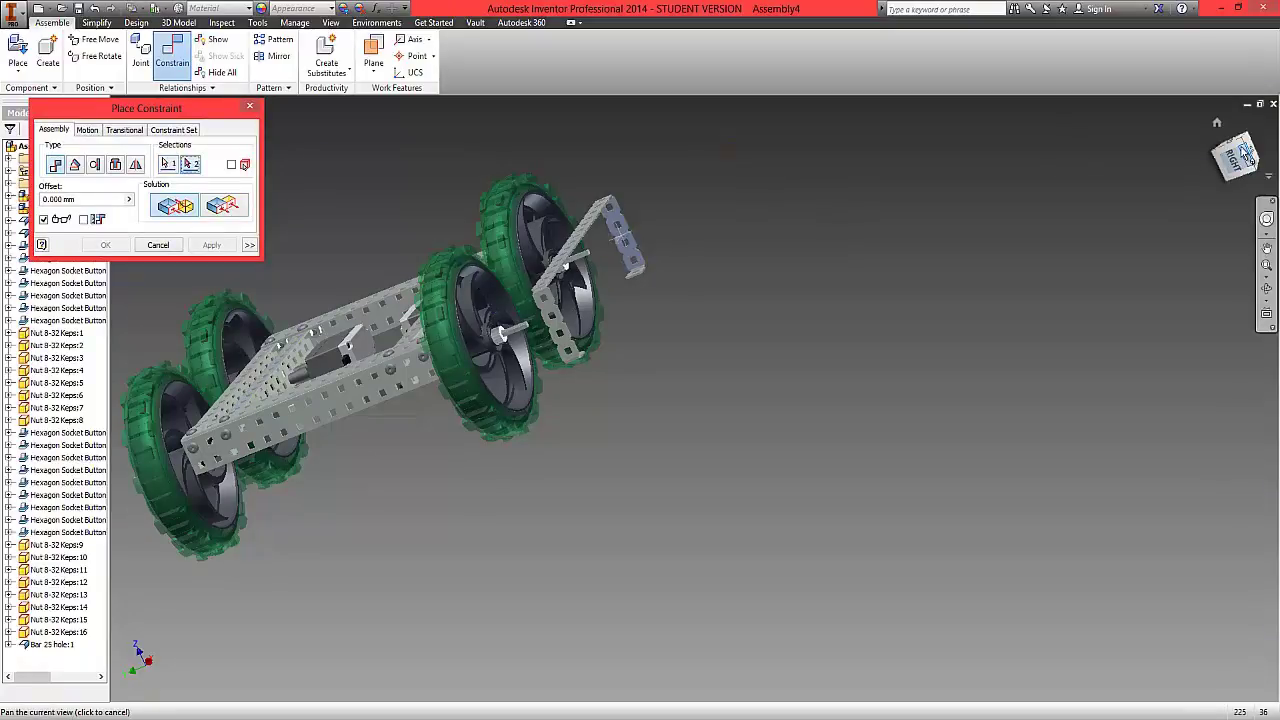
{"action": "left_click", "coordinate": [1240, 152]}
{"action": "scroll", "coordinate": [466, 440], "scroll_direction": "up", "scroll_amount": 5}
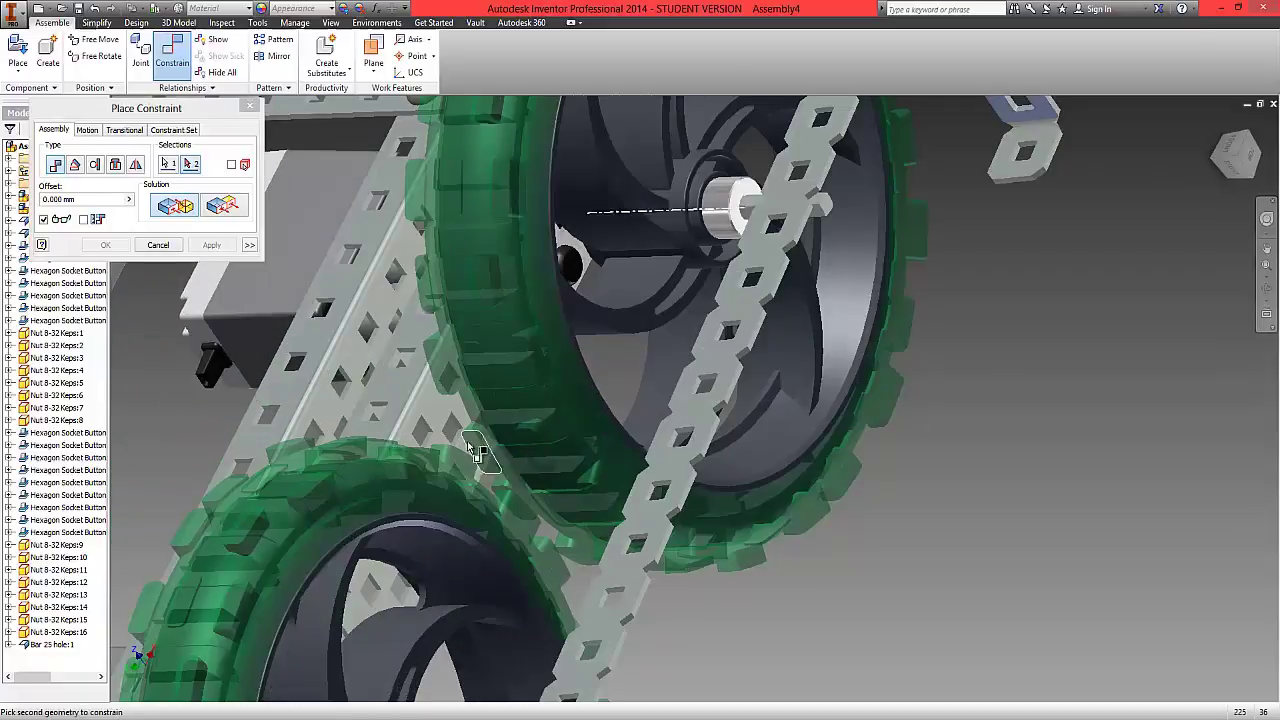
{"action": "left_click", "coordinate": [437, 422]}
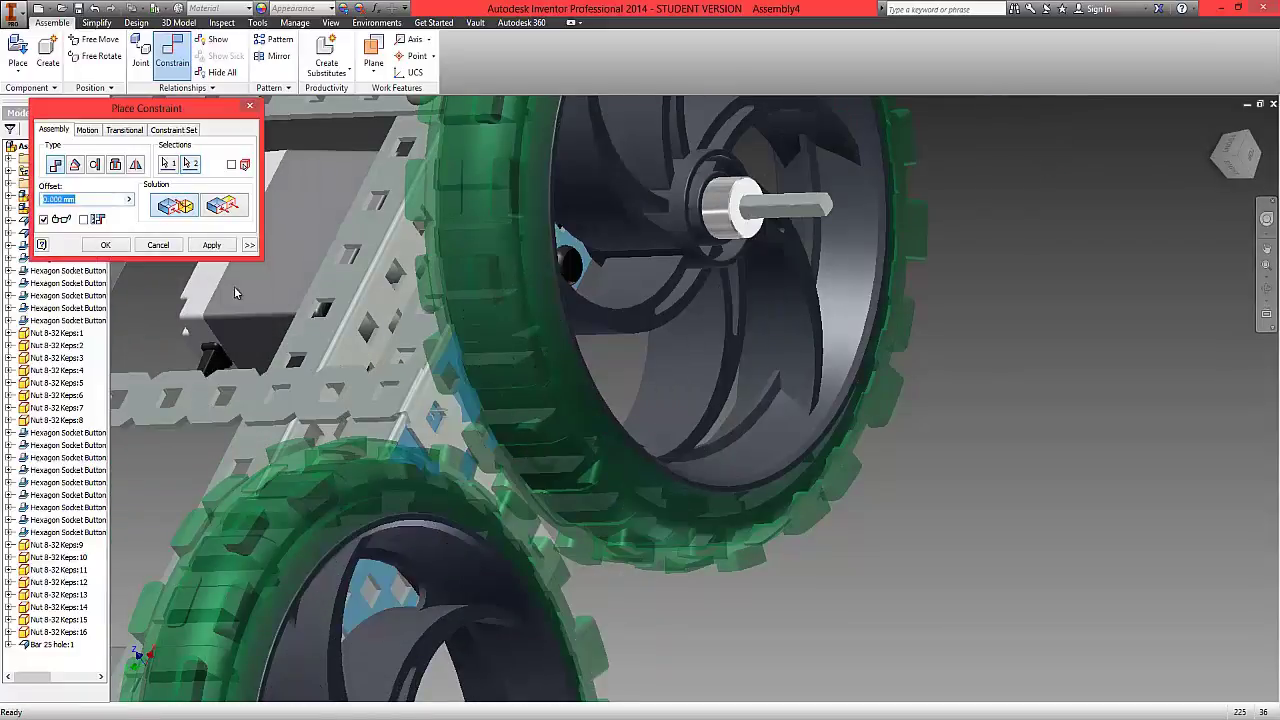
{"action": "left_click", "coordinate": [105, 245]}
Step: Slide the bent bar along the chassis side rails, slightly toward the far bumper
{"action": "key", "text": "F6"}
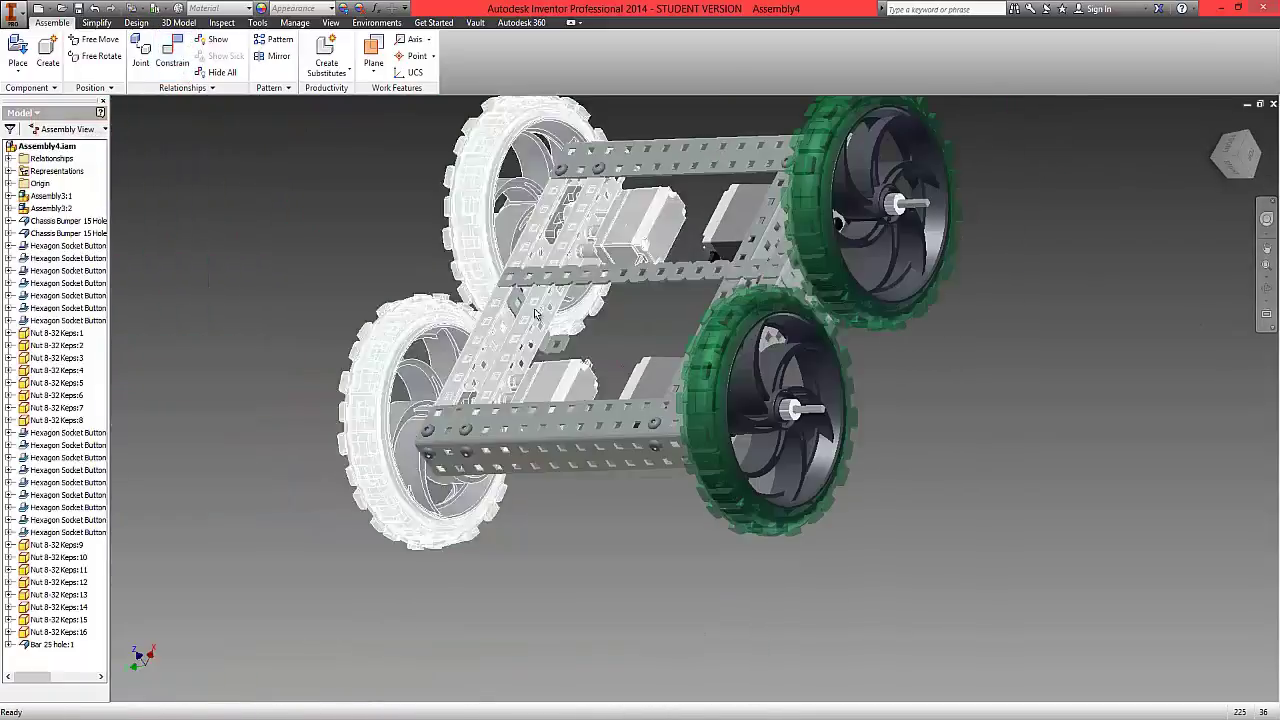
{"action": "left_click_drag", "start_coordinate": [631, 292], "coordinate": [738, 238]}
{"action": "scroll", "coordinate": [700, 270], "scroll_direction": "down", "scroll_amount": 5}
{"action": "scroll", "coordinate": [547, 327], "scroll_direction": "up", "scroll_amount": 8}
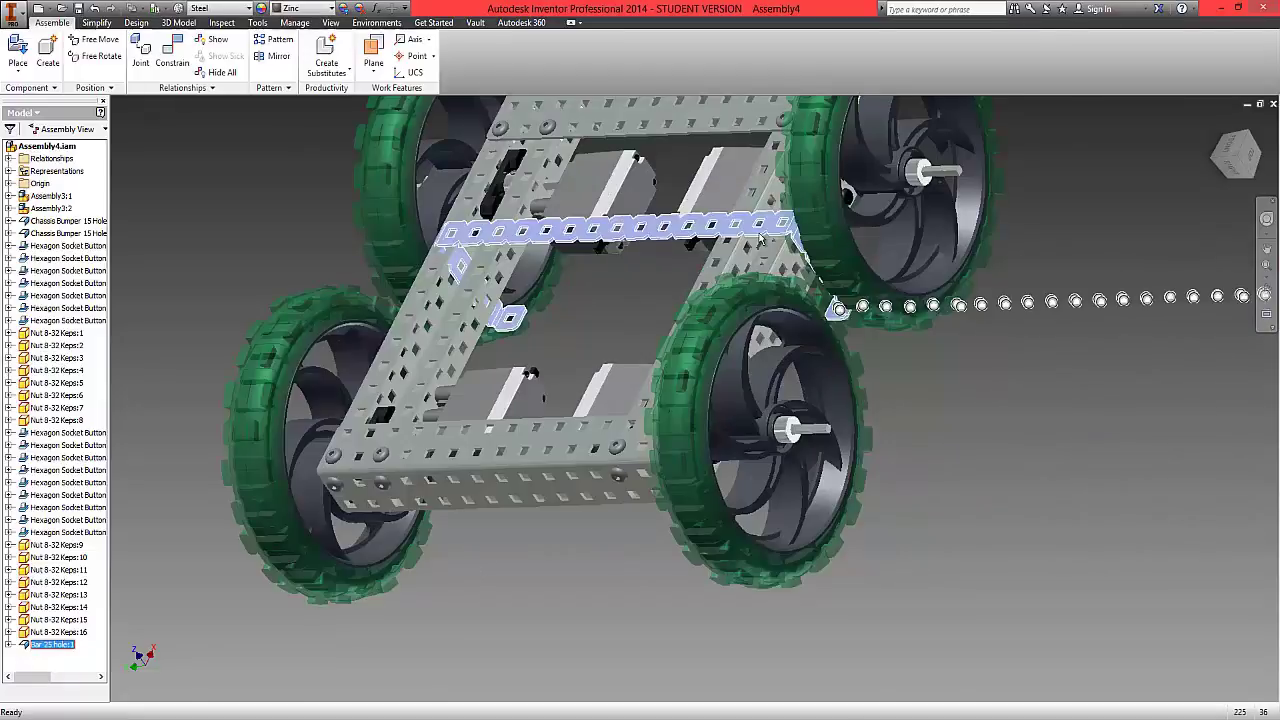
{"action": "key", "text": "Escape"}
Step: Constrain a square hole wall of the chassis rail flush with the matching hole wall of the bent bar, keeping zero offset
{"action": "scroll", "coordinate": [560, 322], "scroll_direction": "up", "scroll_amount": 5}
{"action": "key", "text": "c"}
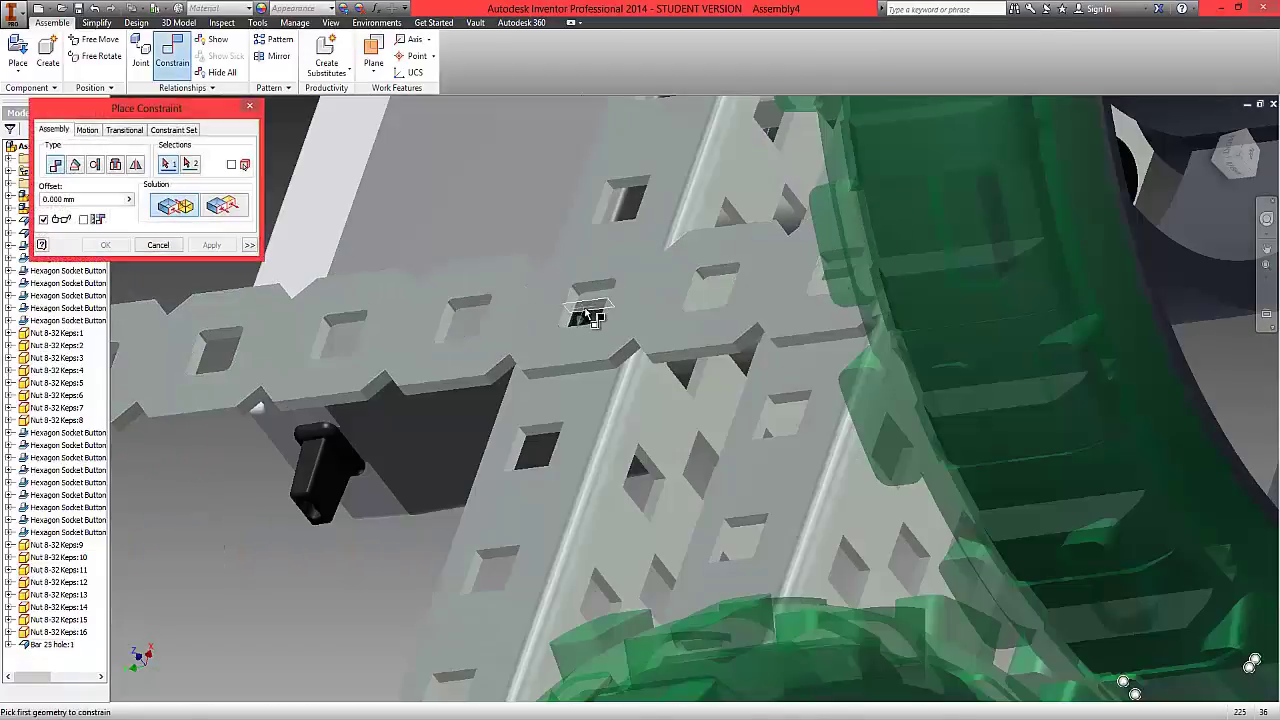
{"action": "left_click", "coordinate": [586, 316]}
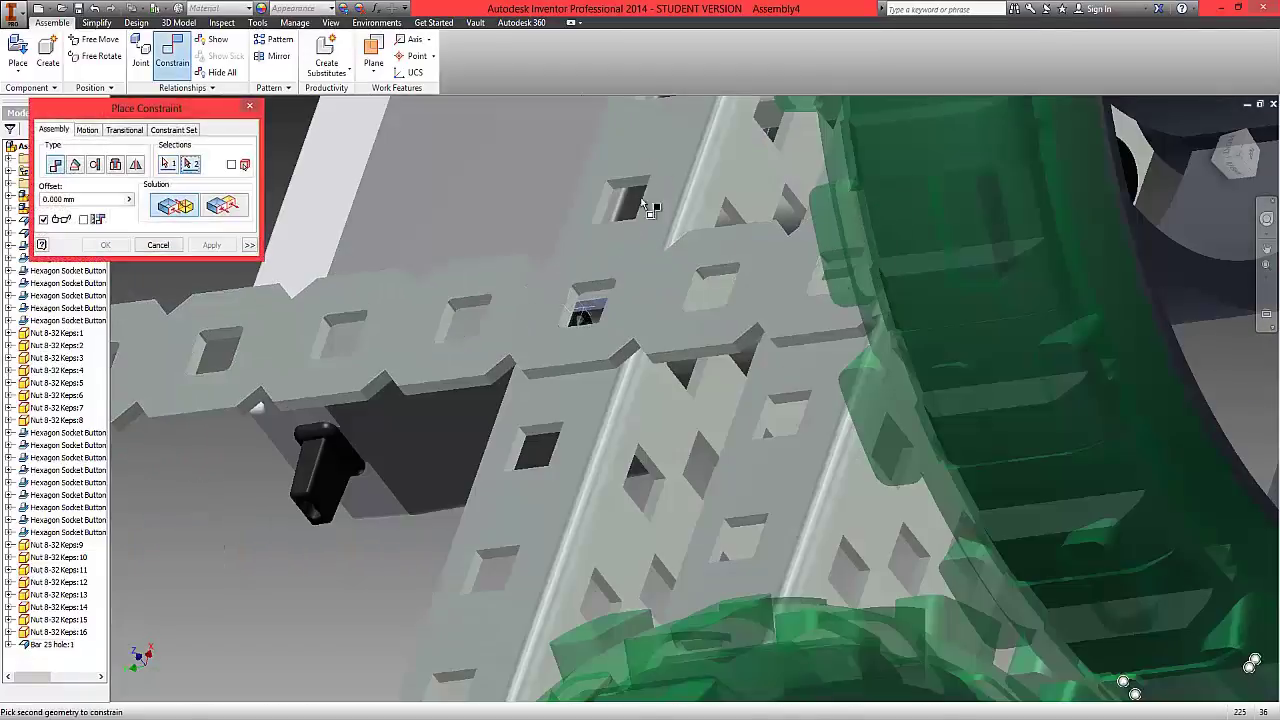
{"action": "left_click", "coordinate": [726, 272]}
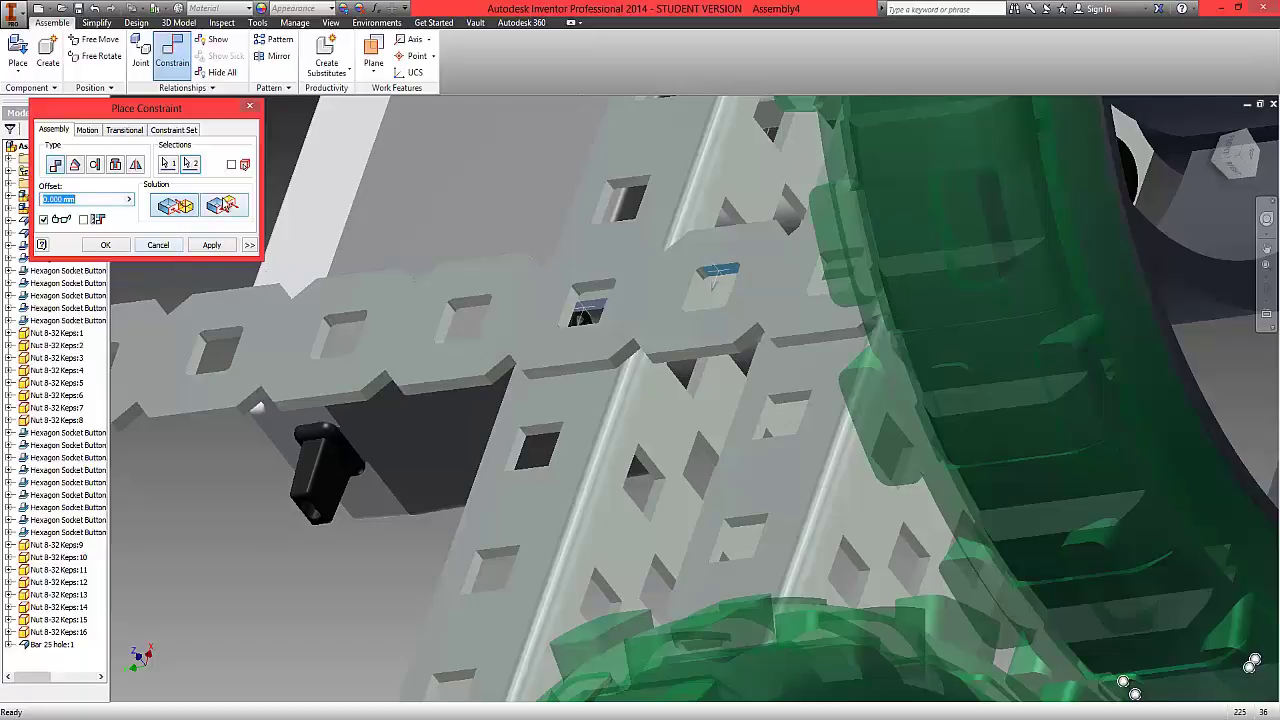
{"action": "left_click", "coordinate": [224, 204]}
{"action": "left_click", "coordinate": [105, 245]}
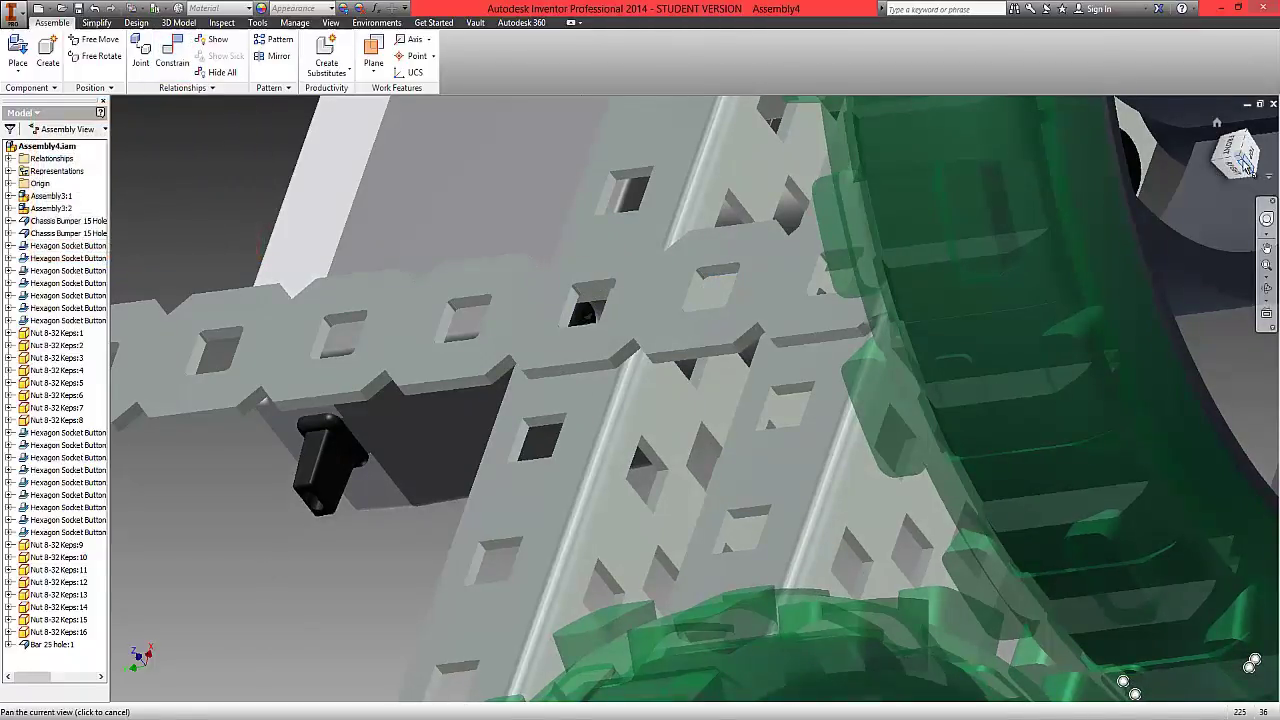
Step: Turn off iMate glyph visibility for the Bar 25 hole component
{"action": "left_click", "coordinate": [1236, 166]}
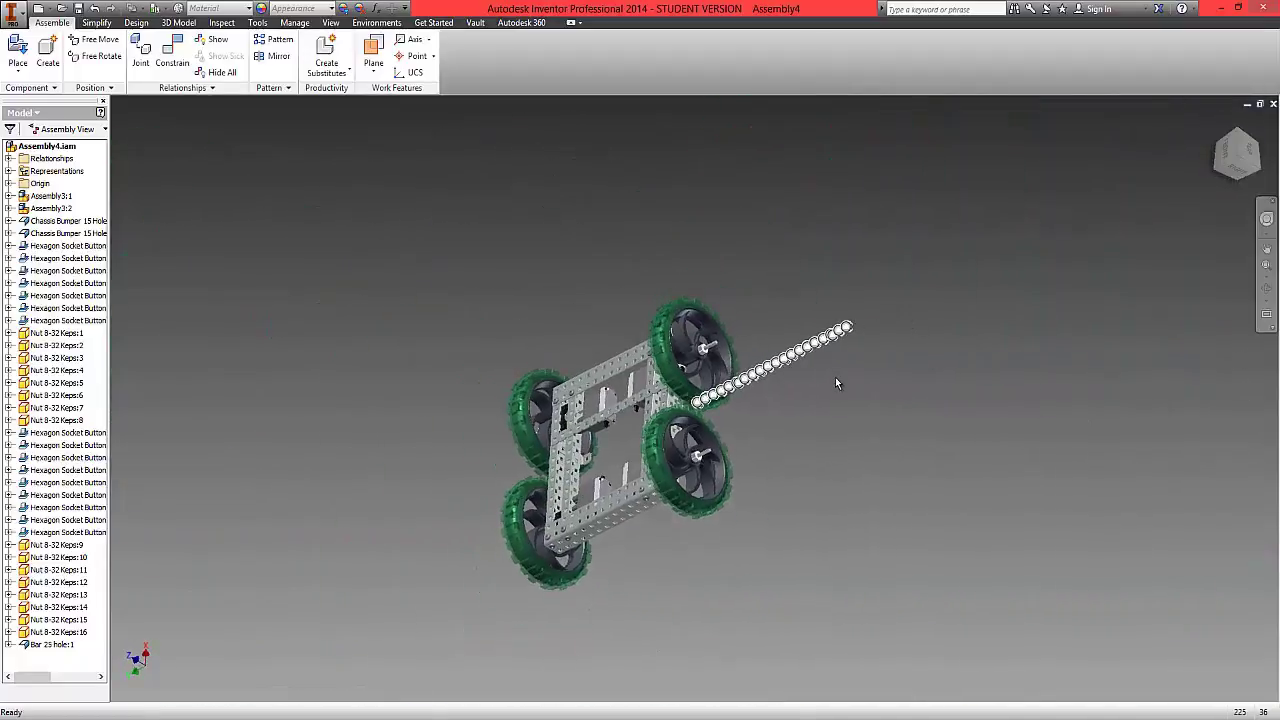
{"action": "left_click", "coordinate": [1218, 176]}
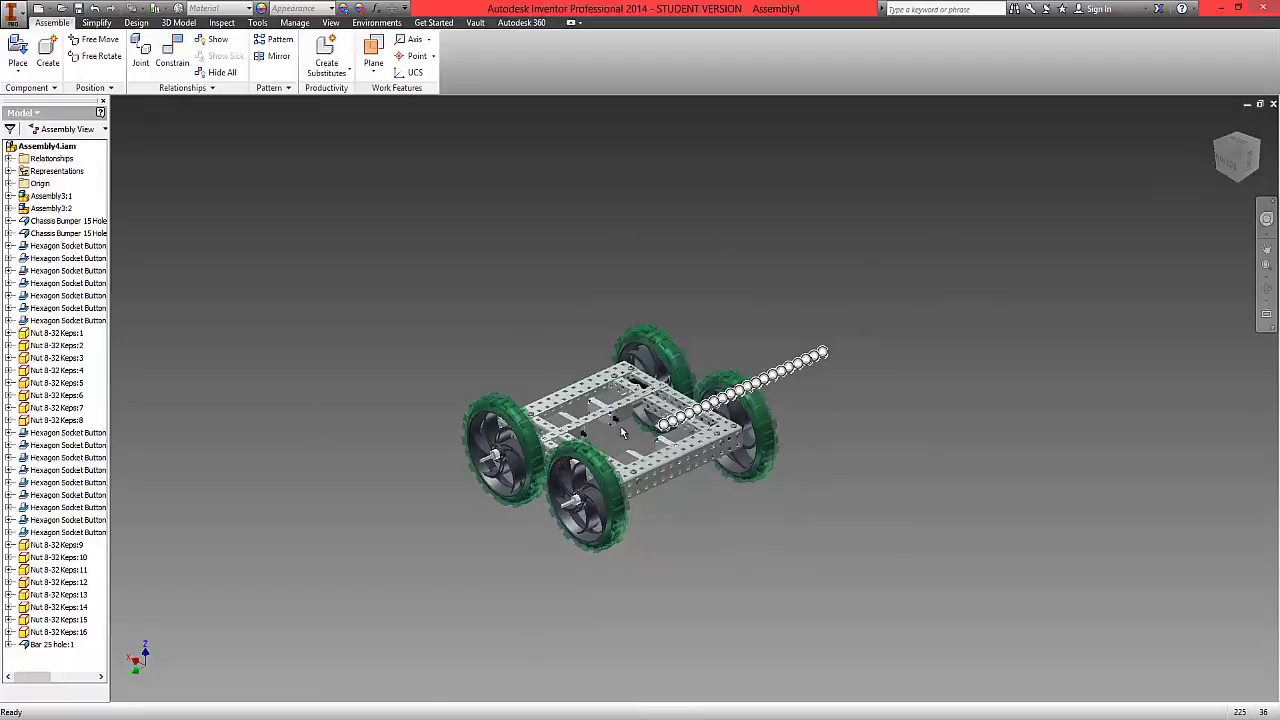
{"action": "scroll", "coordinate": [940, 253], "scroll_direction": "up", "scroll_amount": 5}
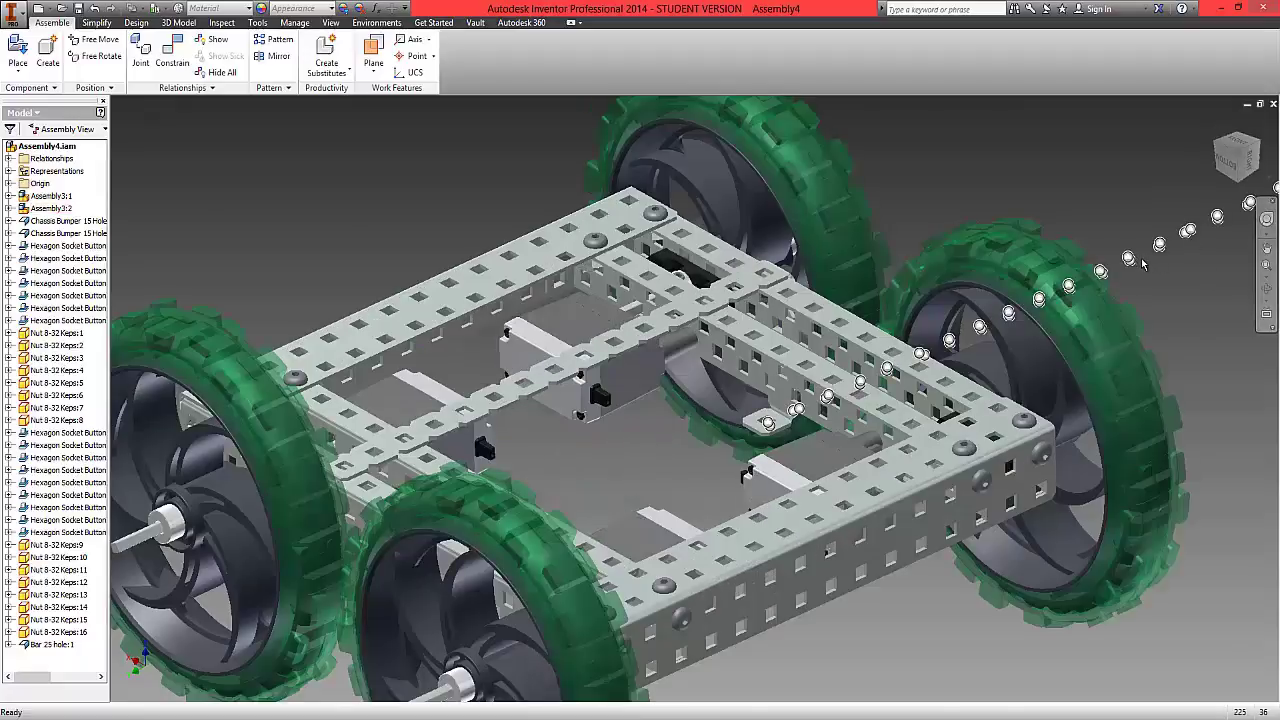
{"action": "scroll", "coordinate": [1143, 263], "scroll_direction": "down", "scroll_amount": 4}
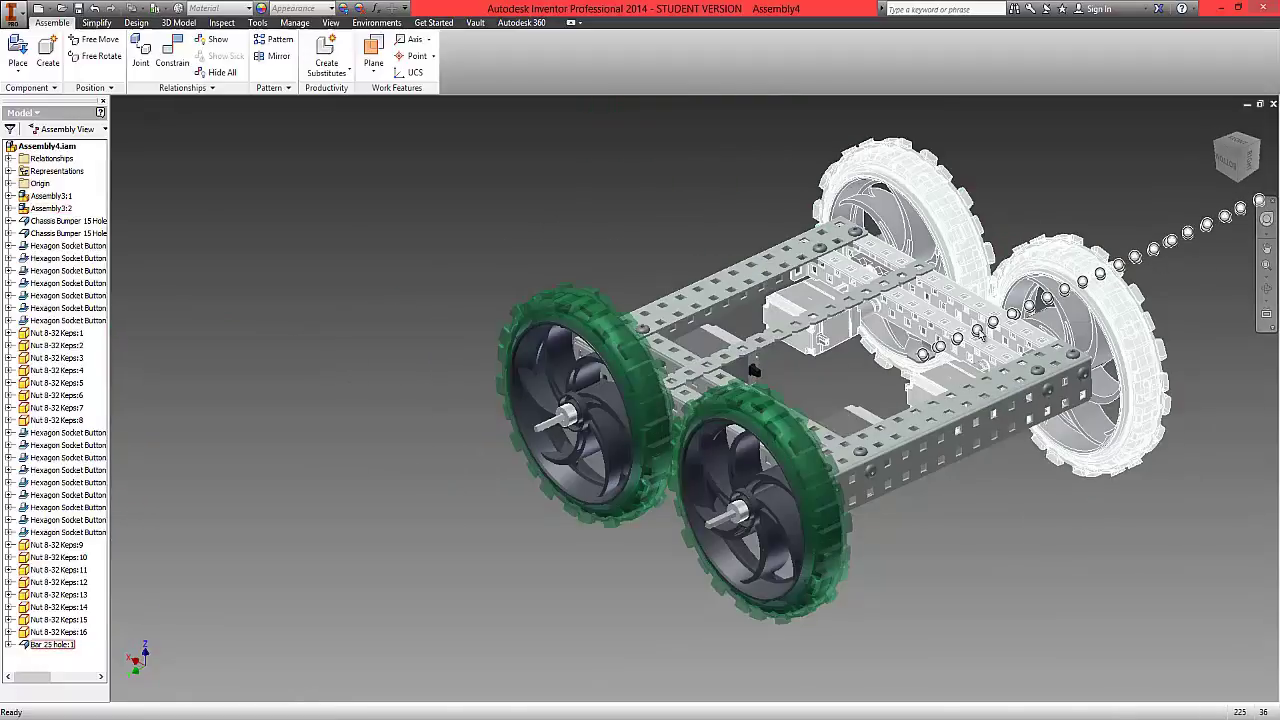
{"action": "left_click", "coordinate": [1233, 158]}
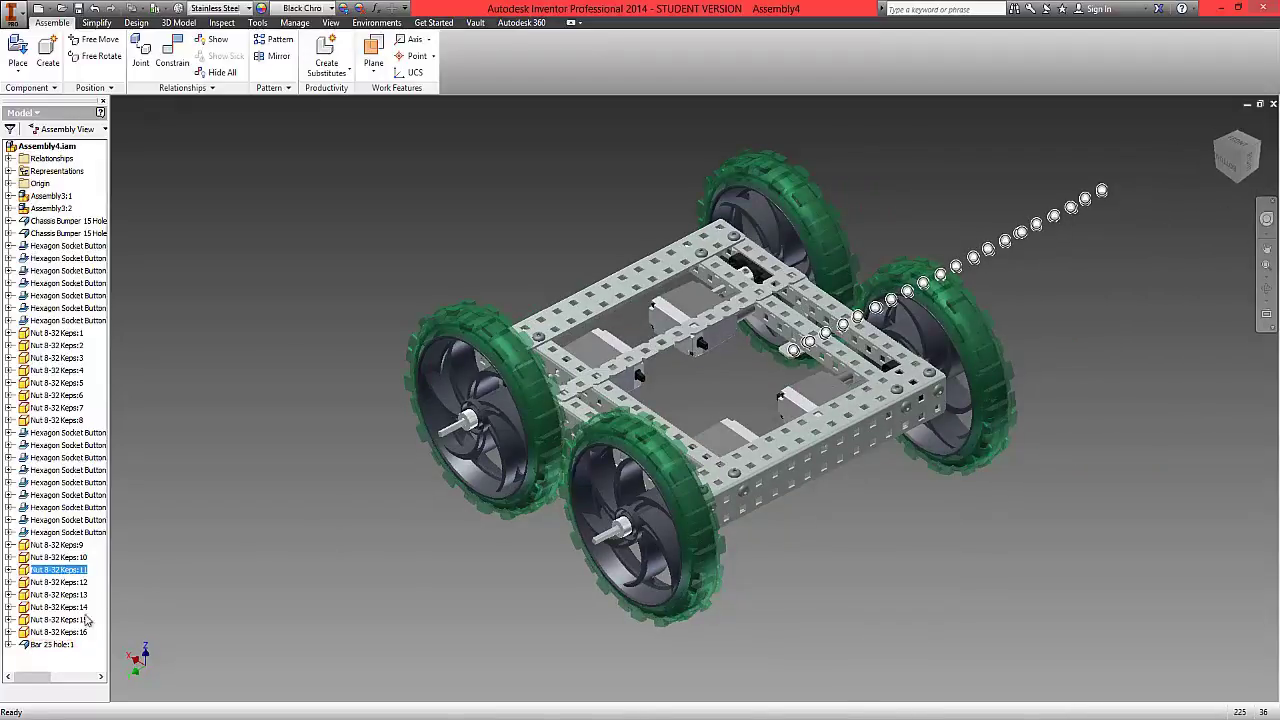
{"action": "right_click", "coordinate": [35, 649]}
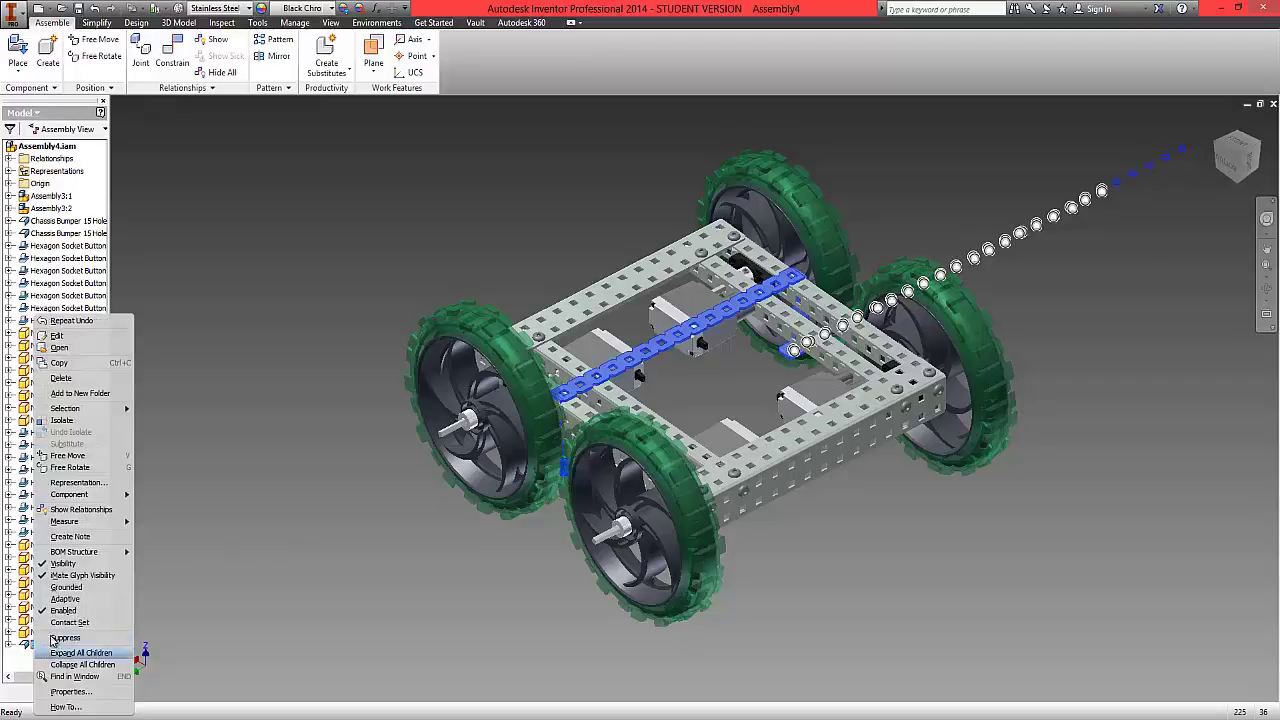
{"action": "left_click", "coordinate": [82, 576]}
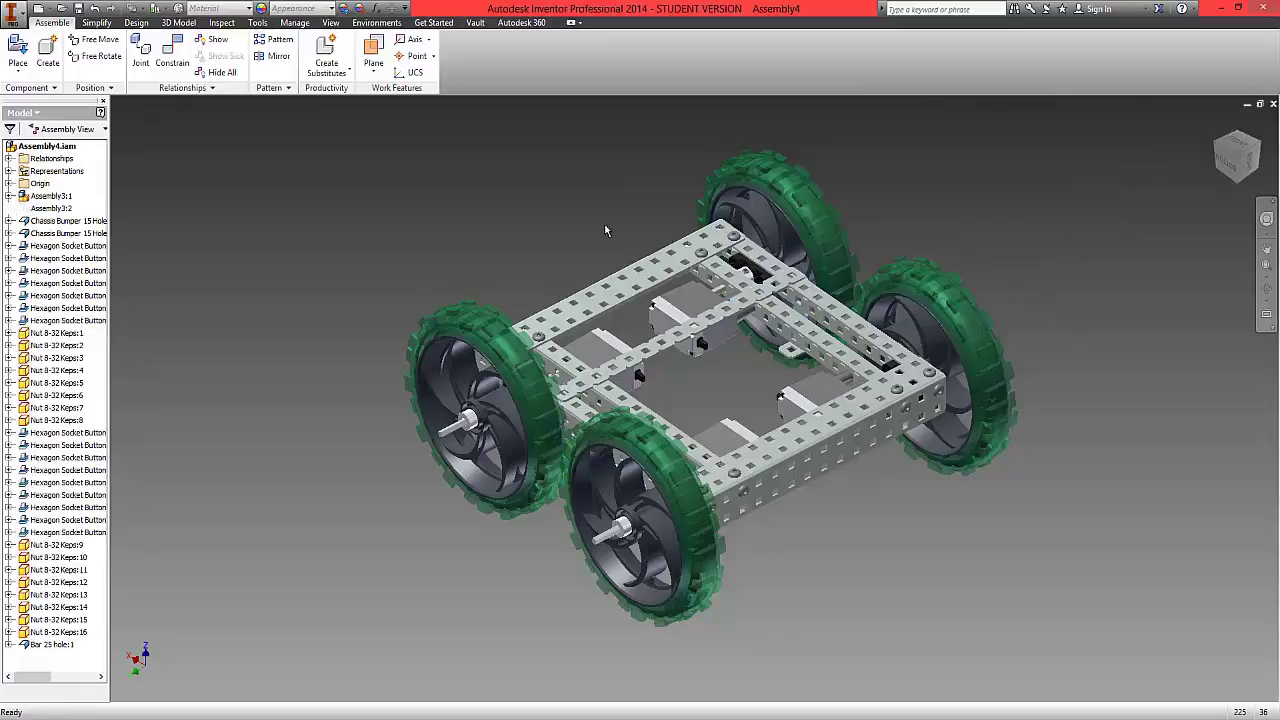